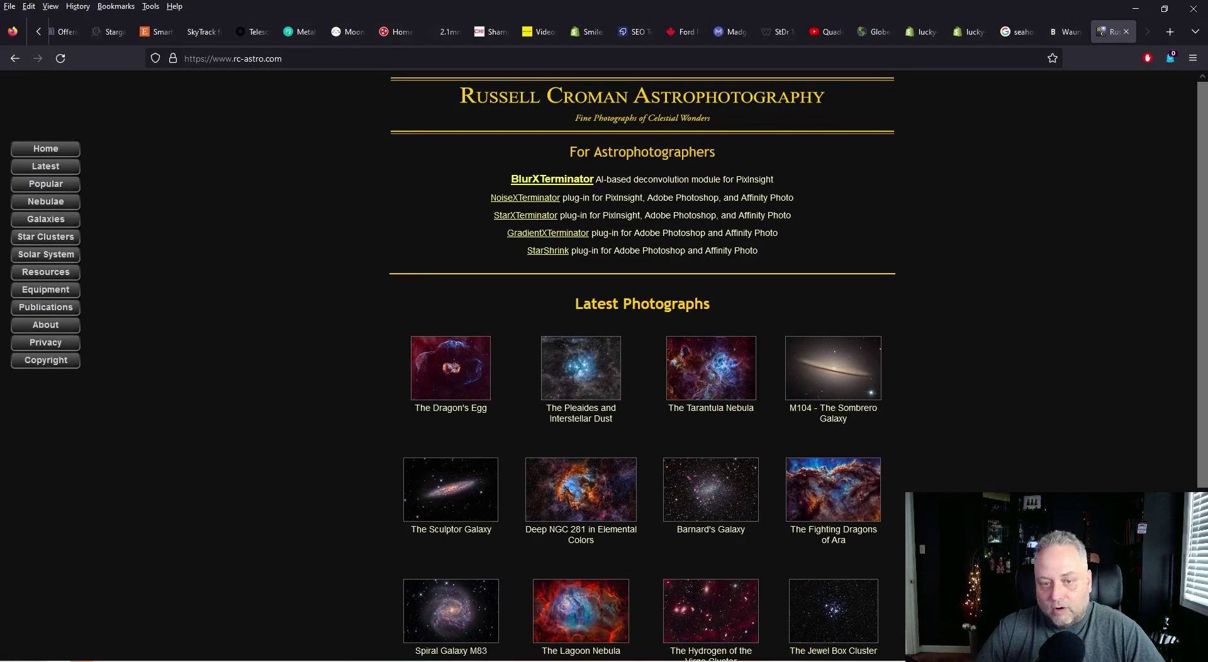
Step: Open the BlurXTerminator product page and read its description, correctable aberrations and system requirements
left_click(515, 180)
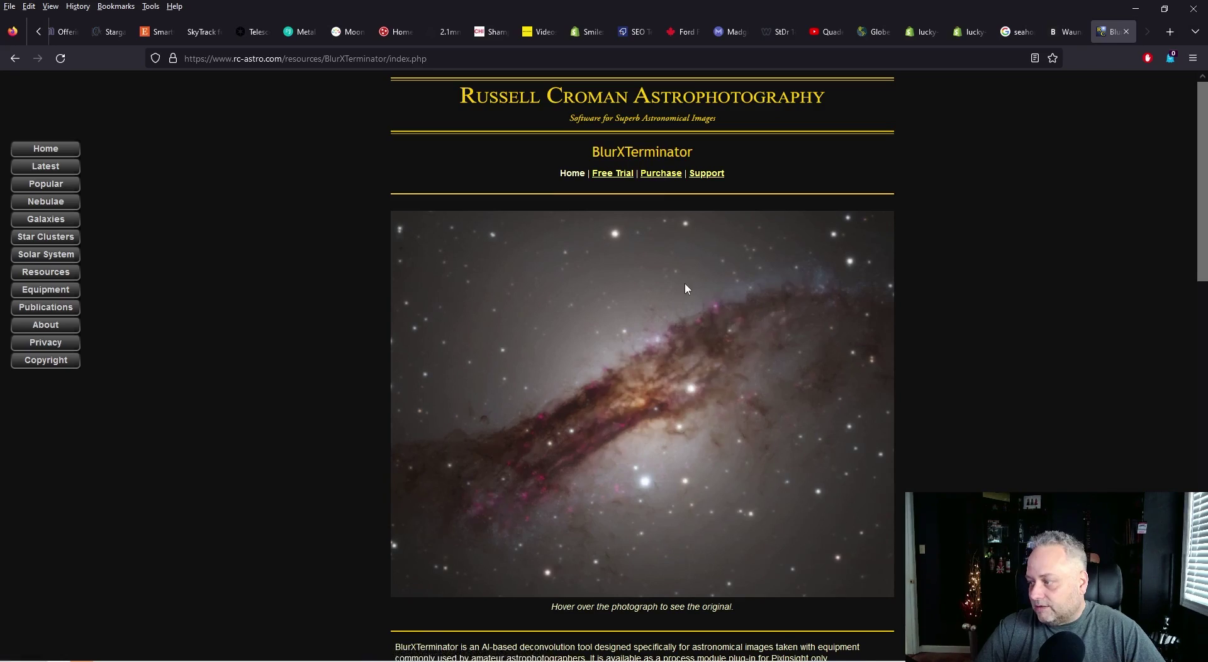
scroll(685, 283, "down", 2)
scroll(686, 288, "down", 5)
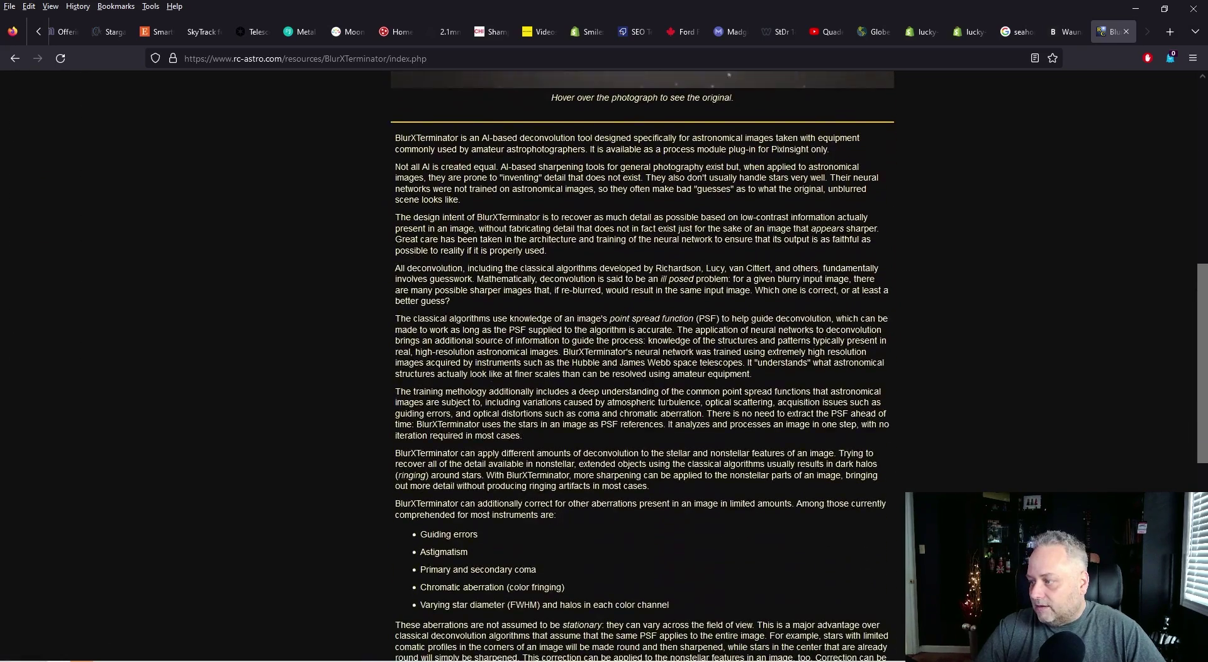
scroll(667, 408, "down", 4)
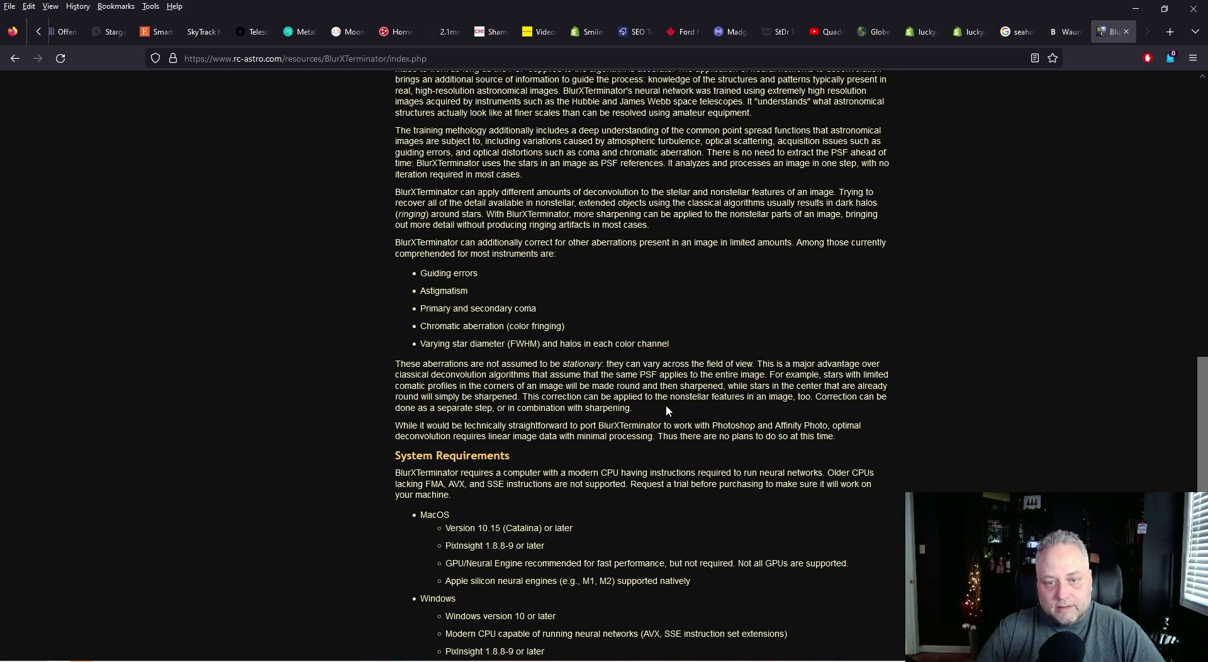
scroll(666, 406, "up", 6)
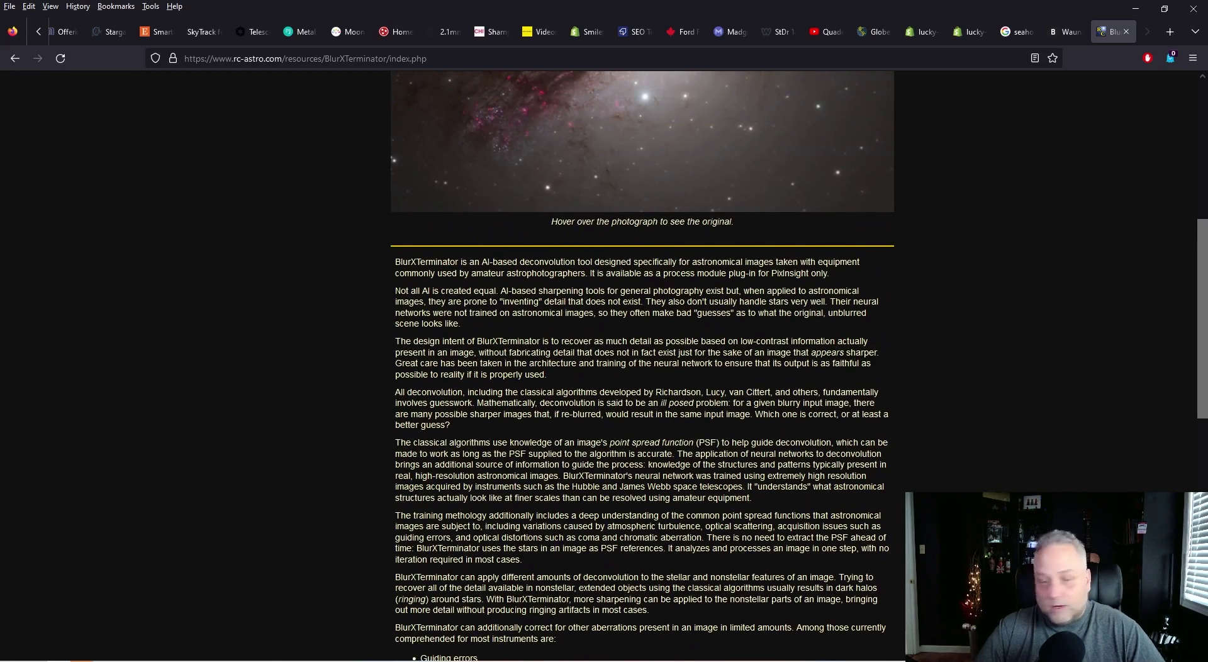
scroll(667, 408, "down", 4)
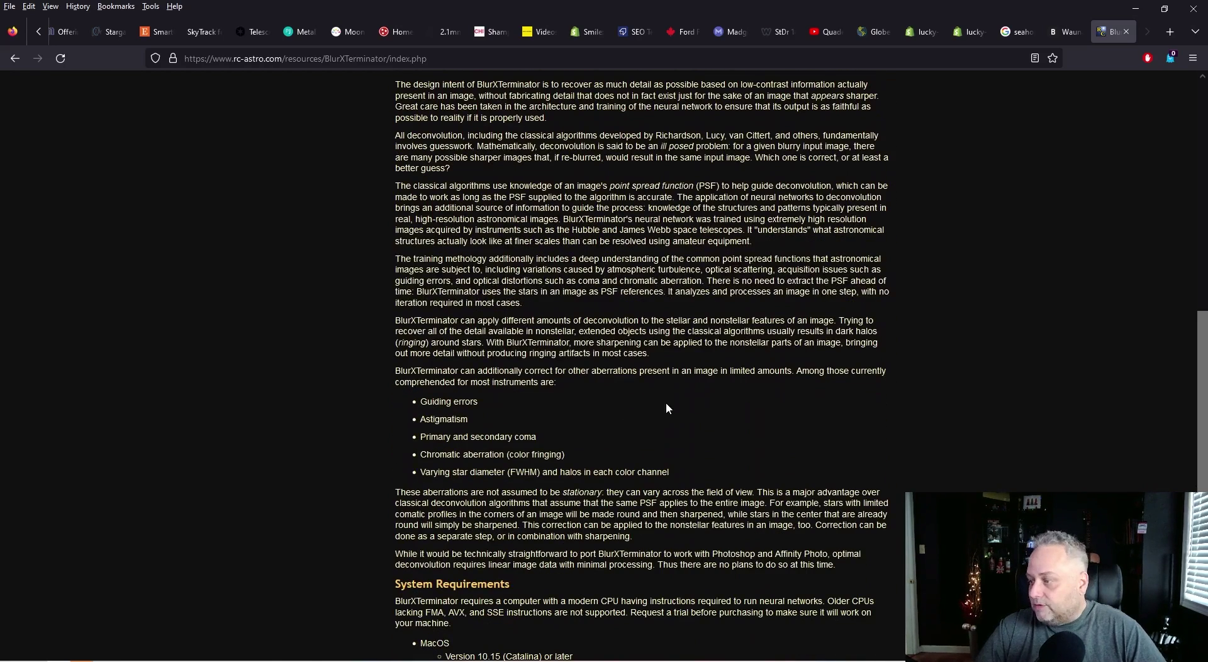
key("Home")
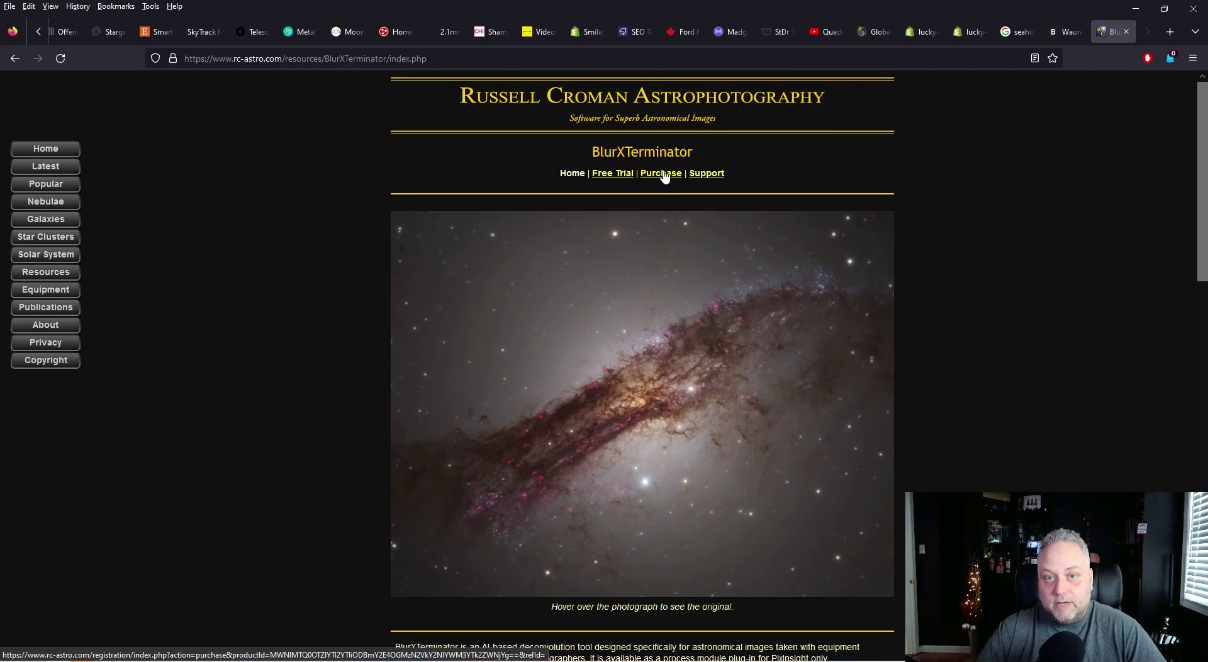
Step: Switch to PixInsight, open the BlurXTerminator deconvolution process and reset its parameters to their defaults
mouse_move(548, 412)
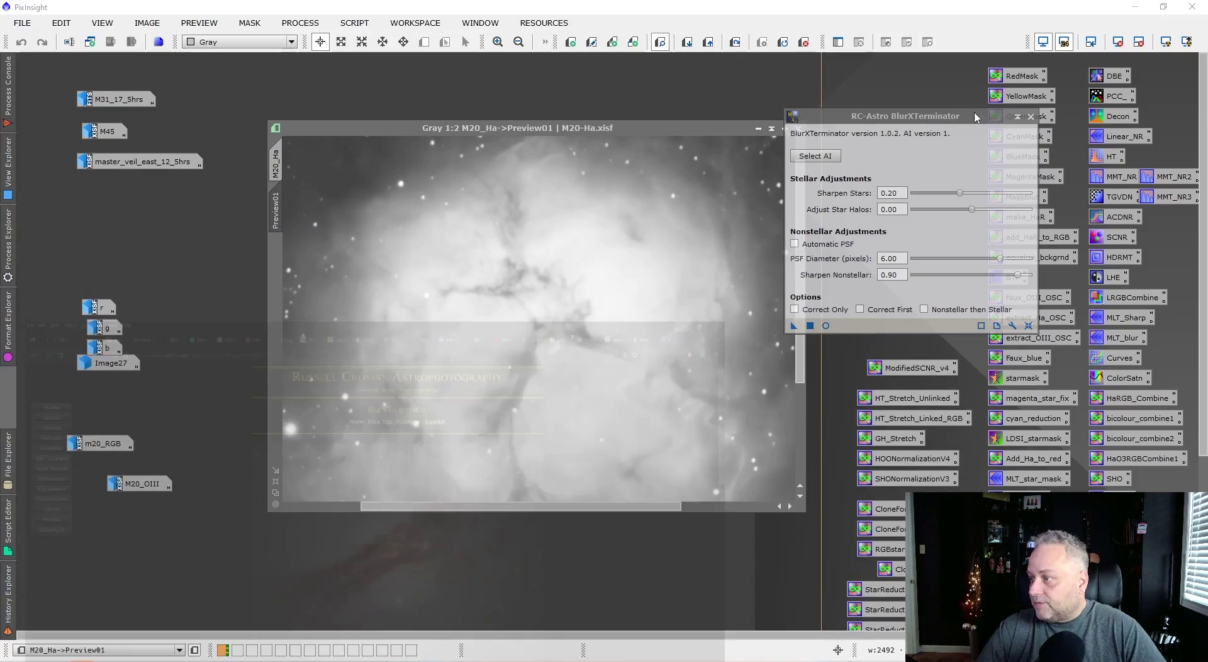
left_click(1136, 9)
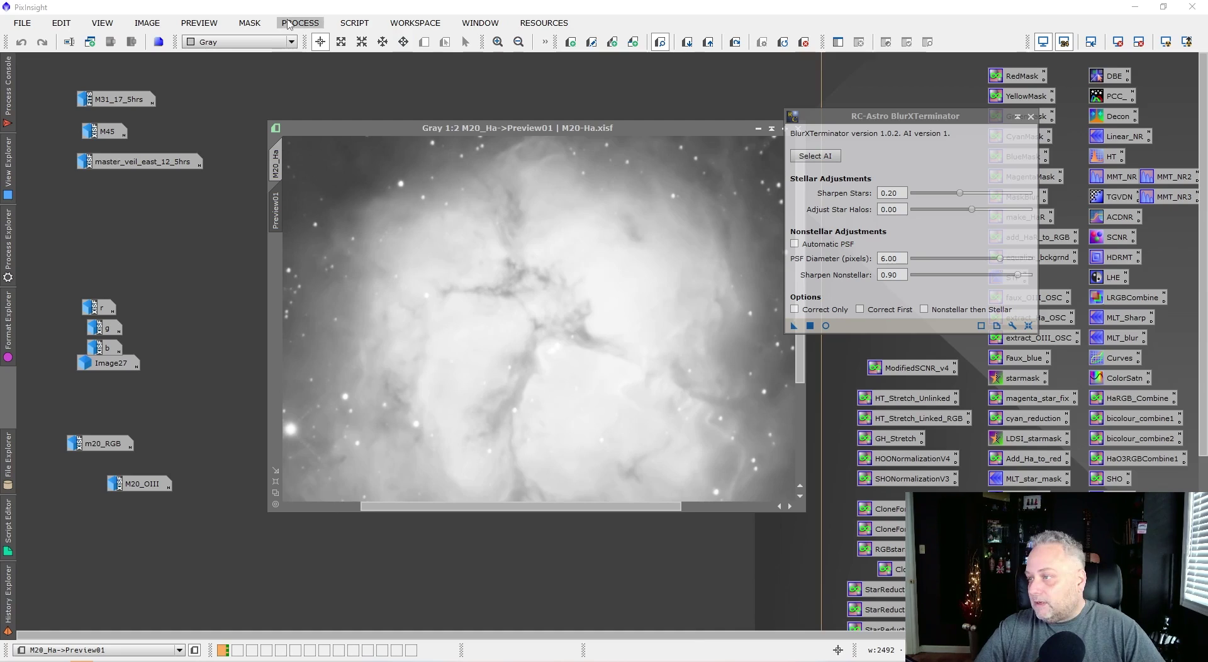
left_click(290, 24)
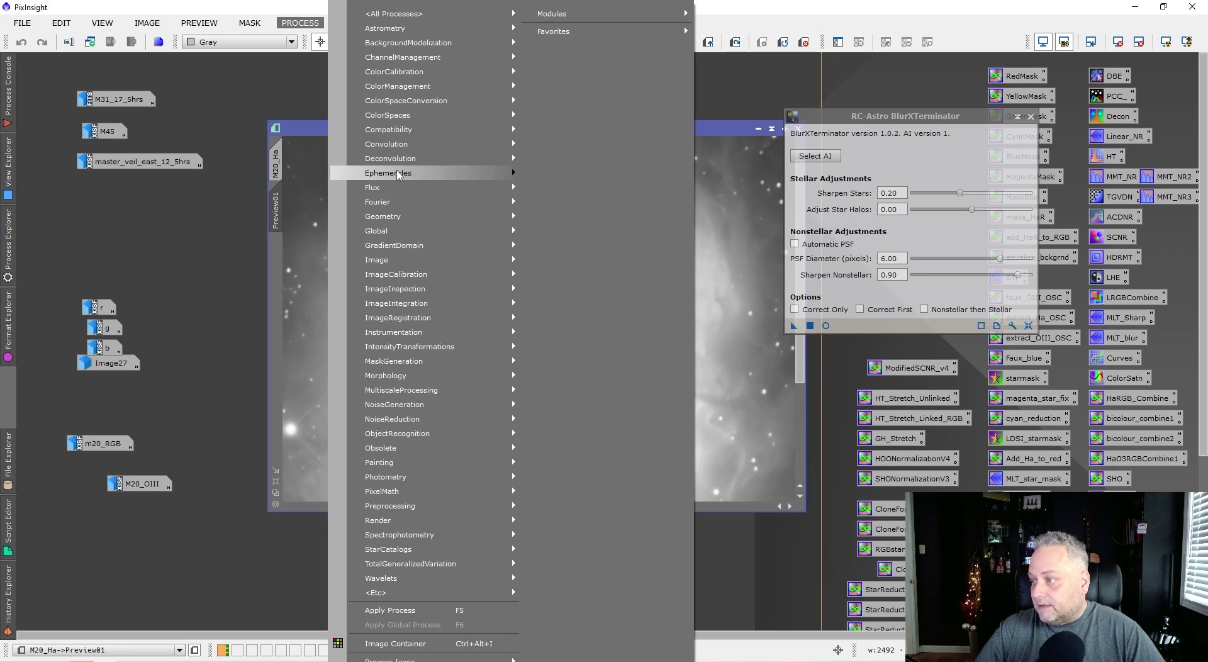
mouse_move(415, 162)
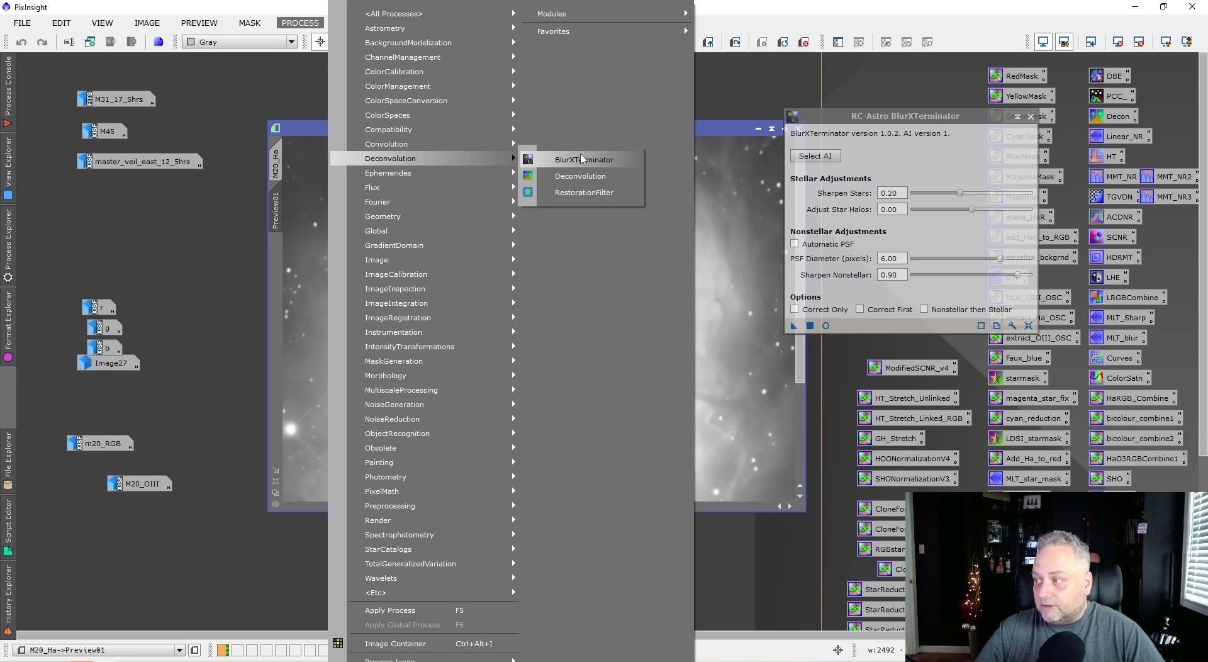
left_click(585, 161)
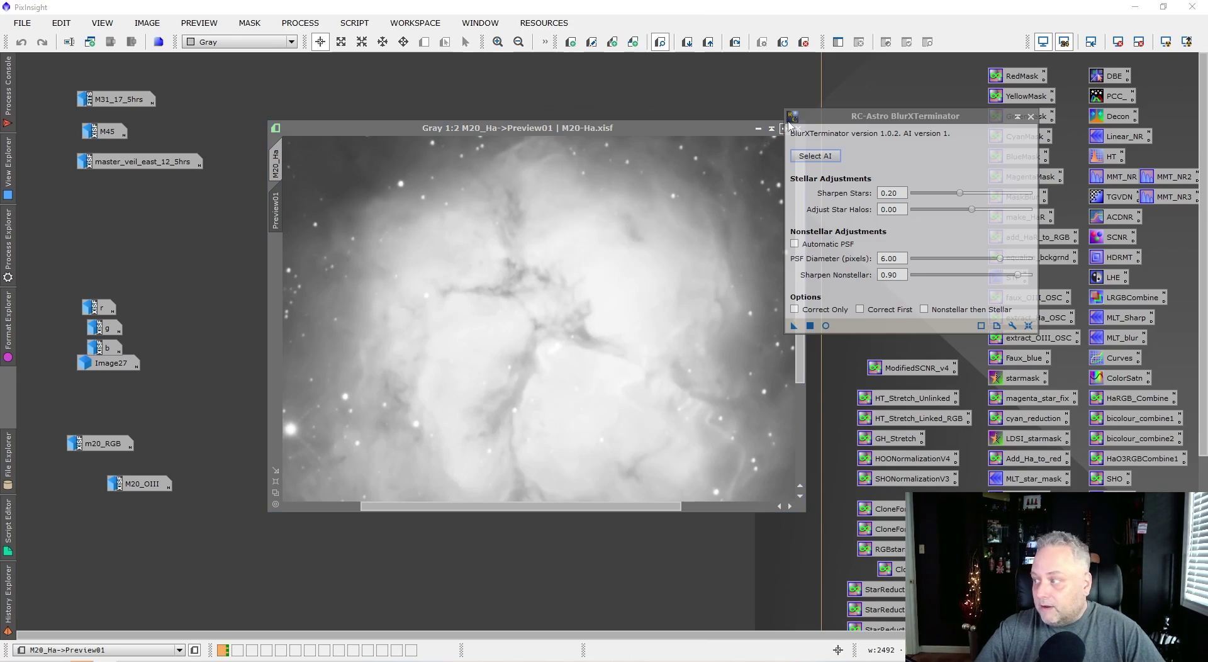
left_click_drag(835, 119, 796, 110)
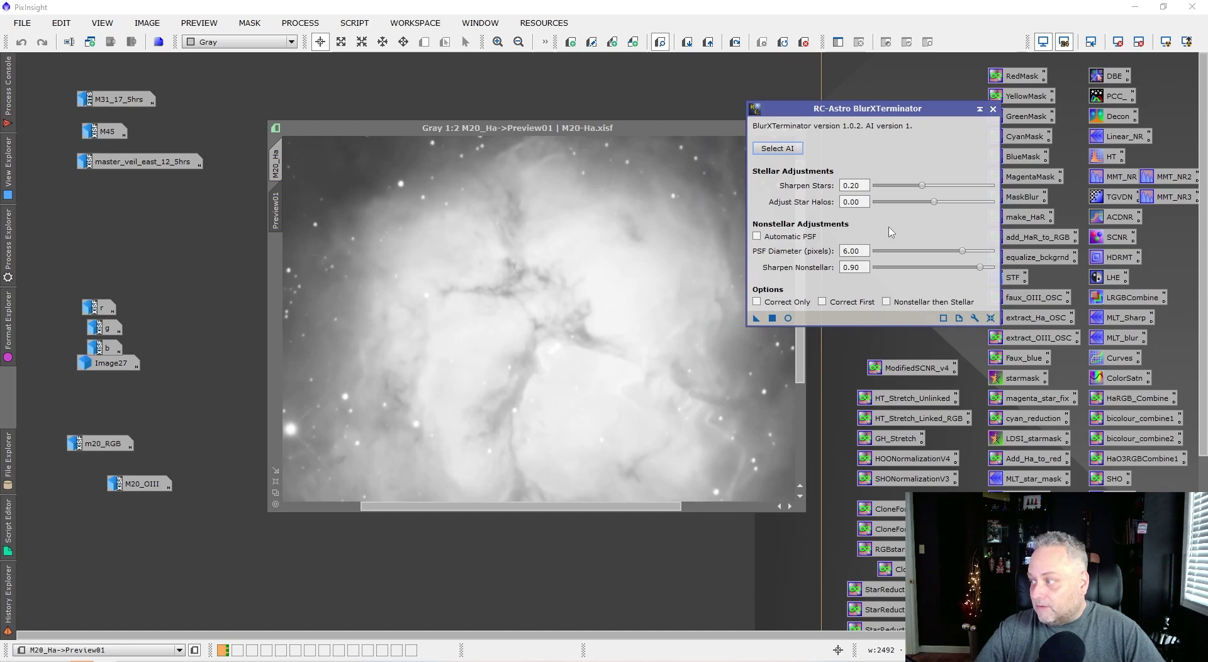
left_click(990, 317)
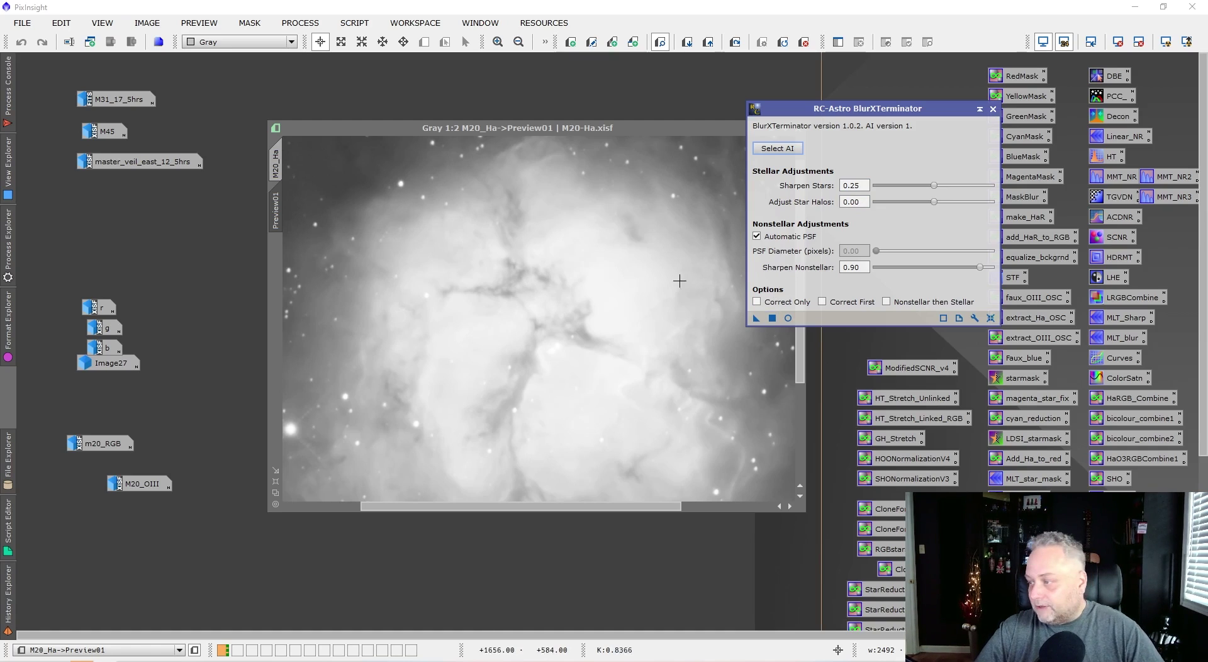
Step: Examine the nebula in Preview01 and compare its extent with the full M20_Ha image
left_click(286, 220)
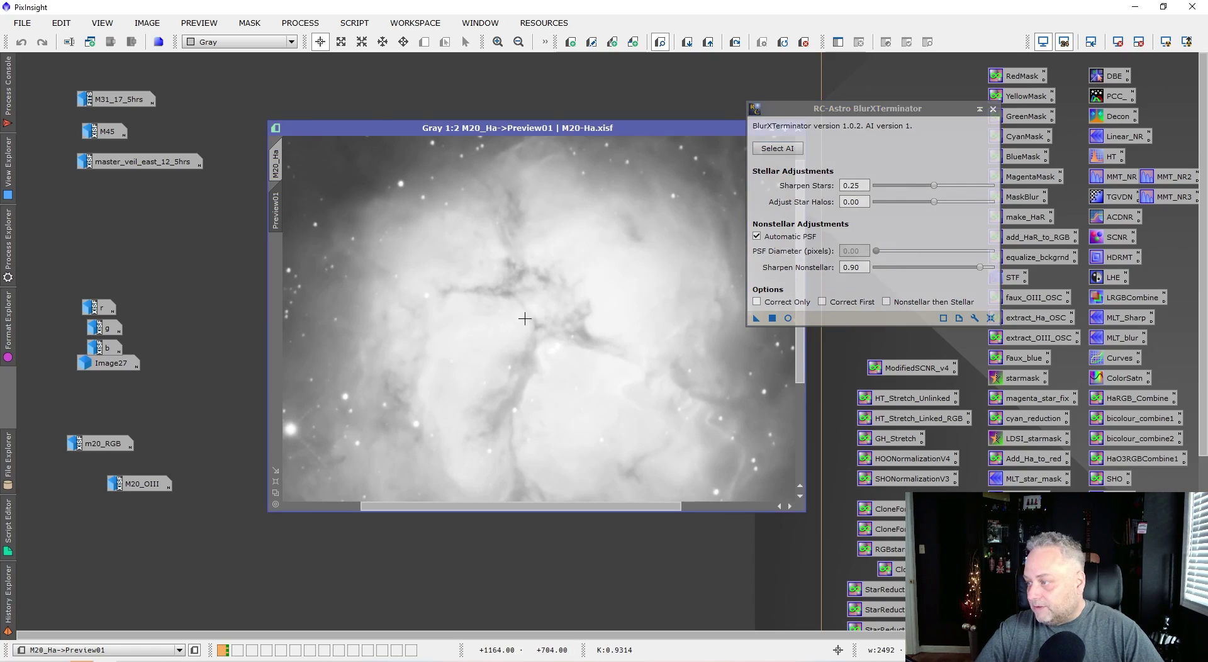
scroll(525, 318, "down", 1)
scroll(525, 319, "up", 1)
scroll(524, 318, "down", 1)
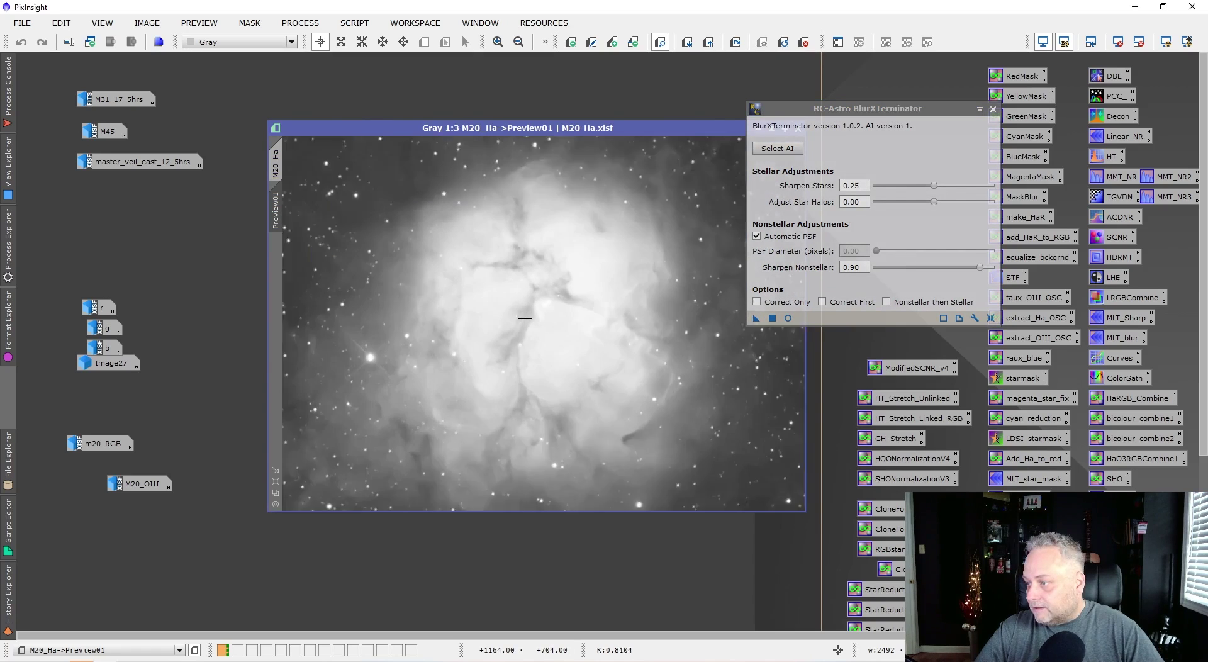
left_click(275, 158)
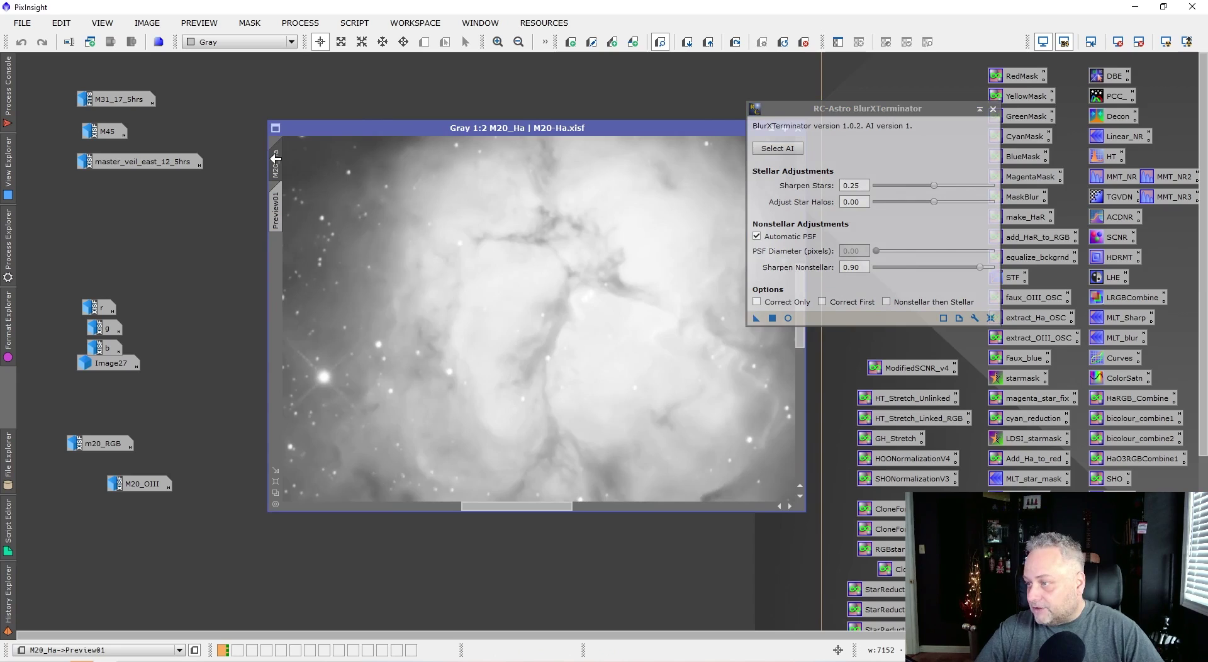
scroll(543, 277, "down", 7)
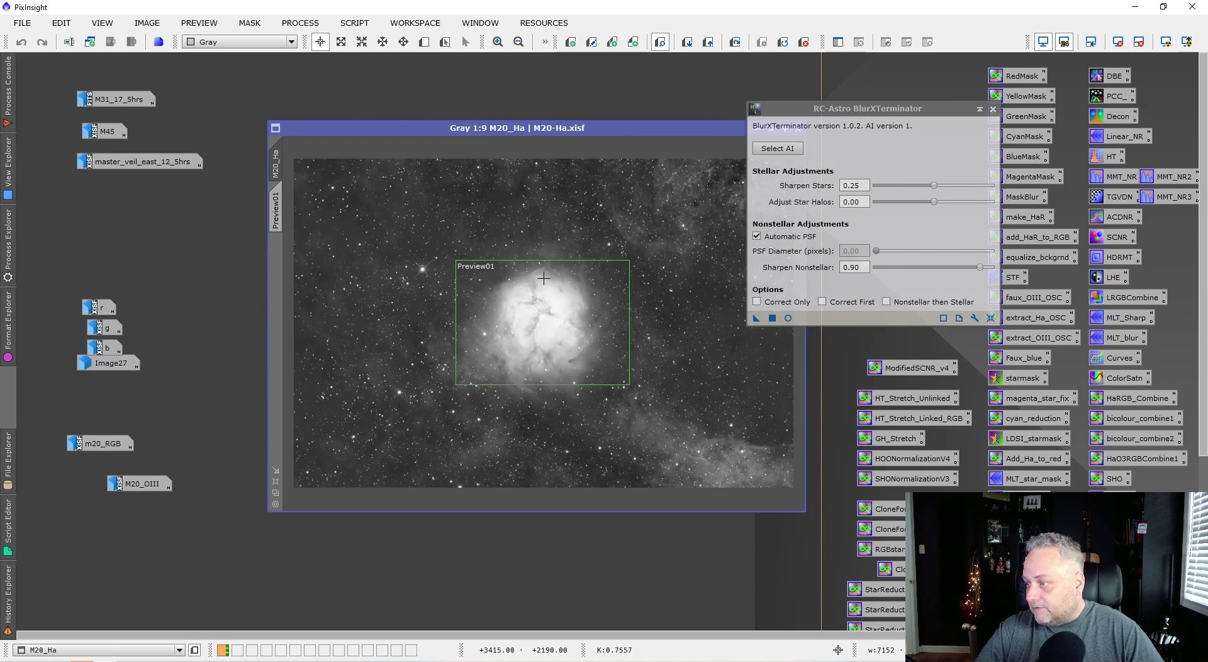
scroll(543, 278, "up", 1)
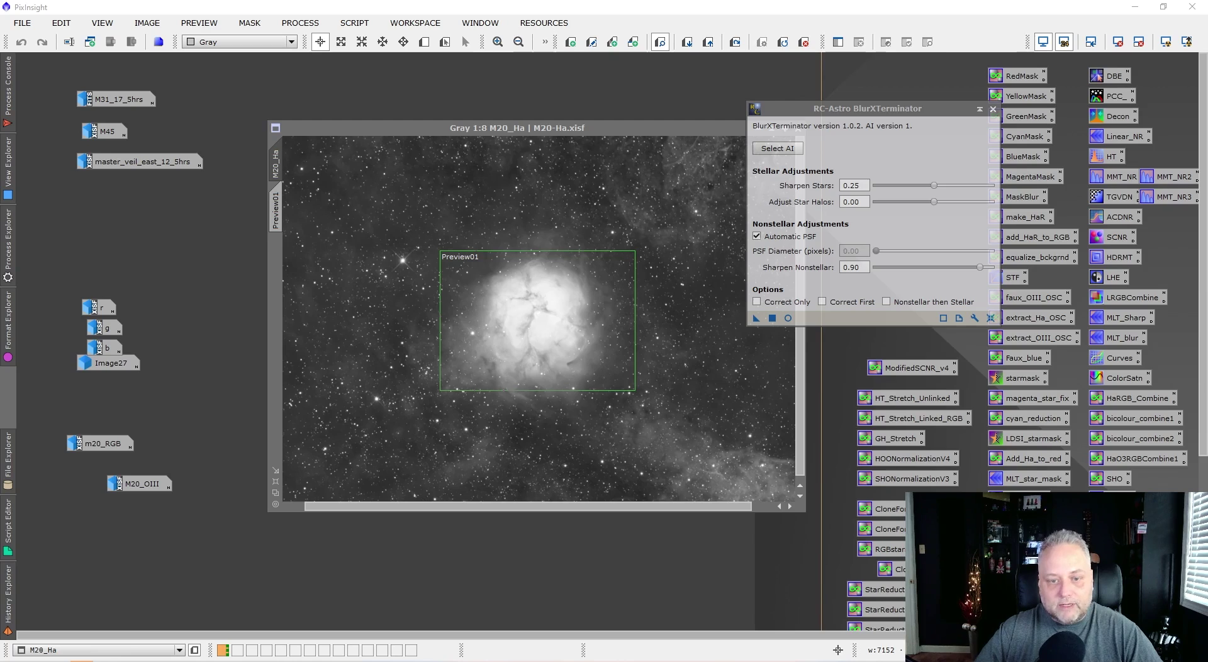
Step: Apply BlurXTerminator with its default settings to Preview01 of the M20_Ha image
left_click(276, 210)
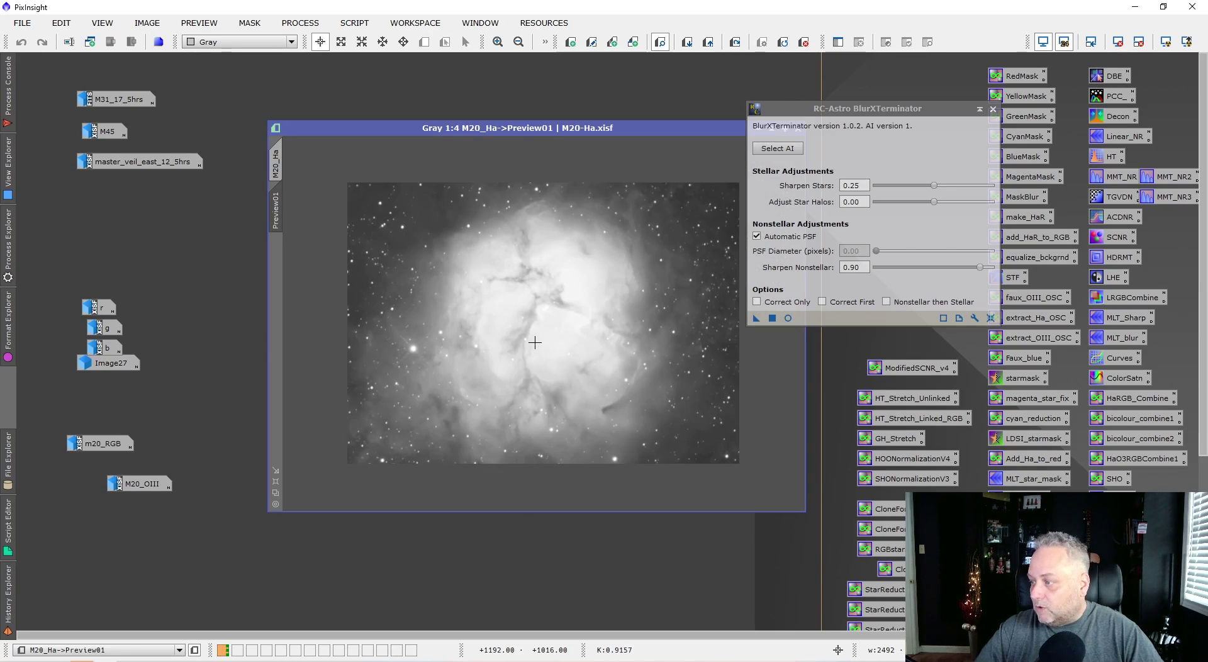
scroll(535, 342, "up", 2)
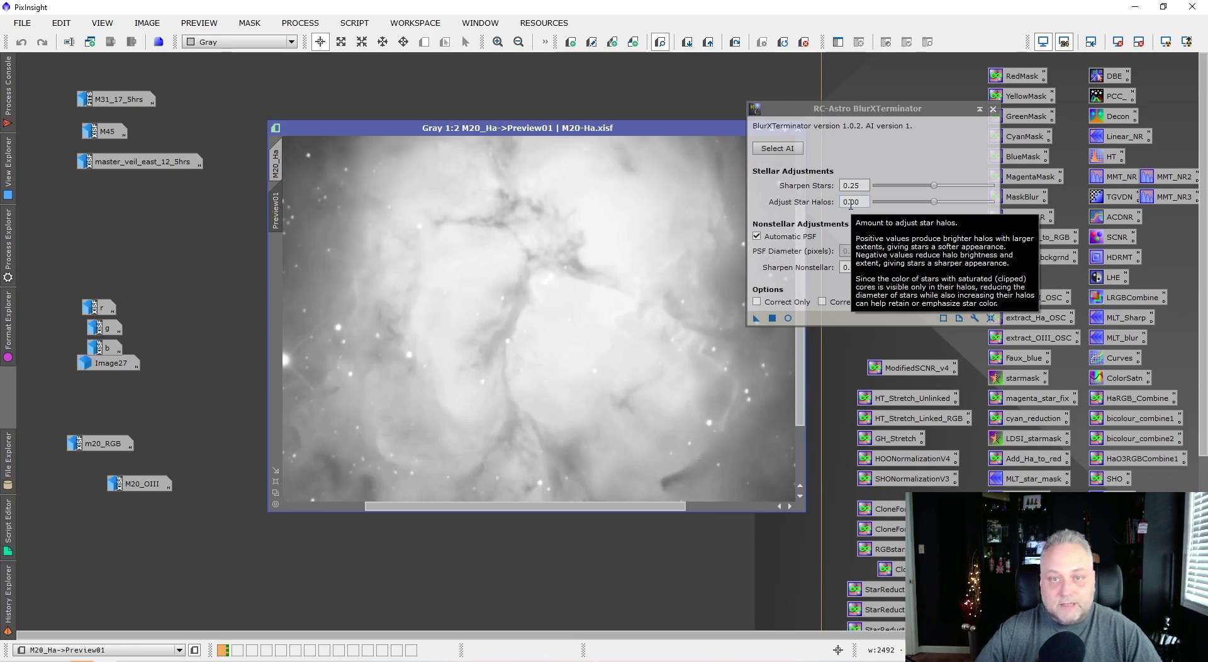
left_click_drag(756, 318, 497, 349)
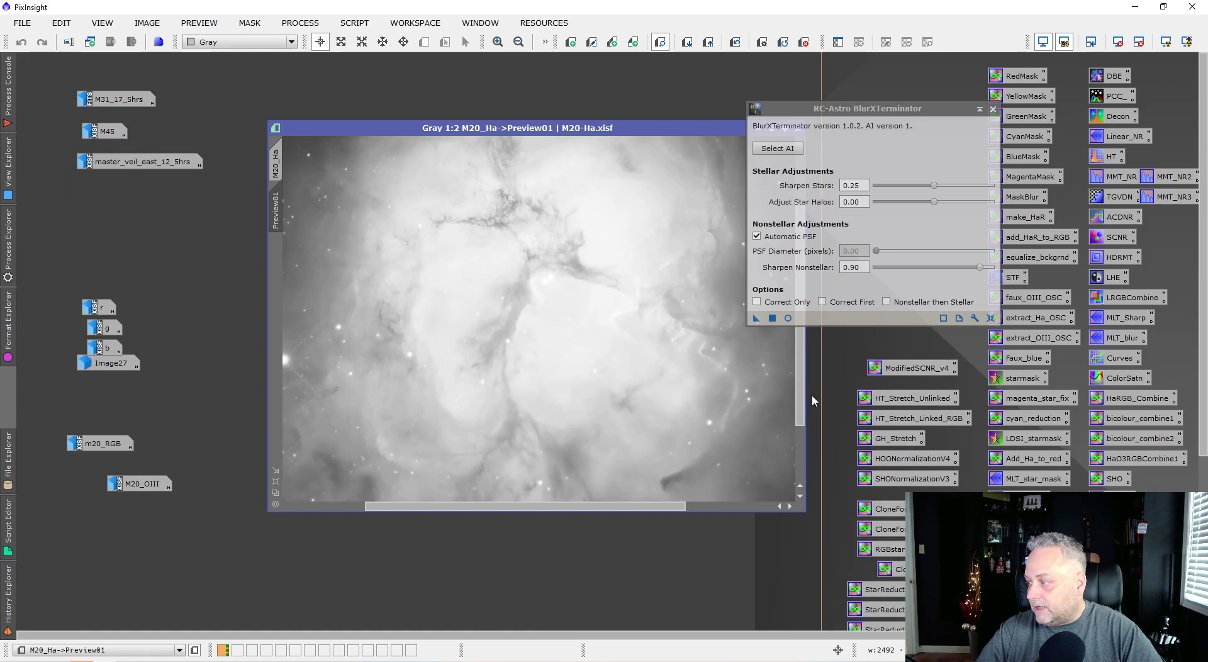
Step: Compare the nebula's dark lanes in Preview01 before and after sharpening, including at 1:1 zoom
left_click_drag(802, 398, 802, 349)
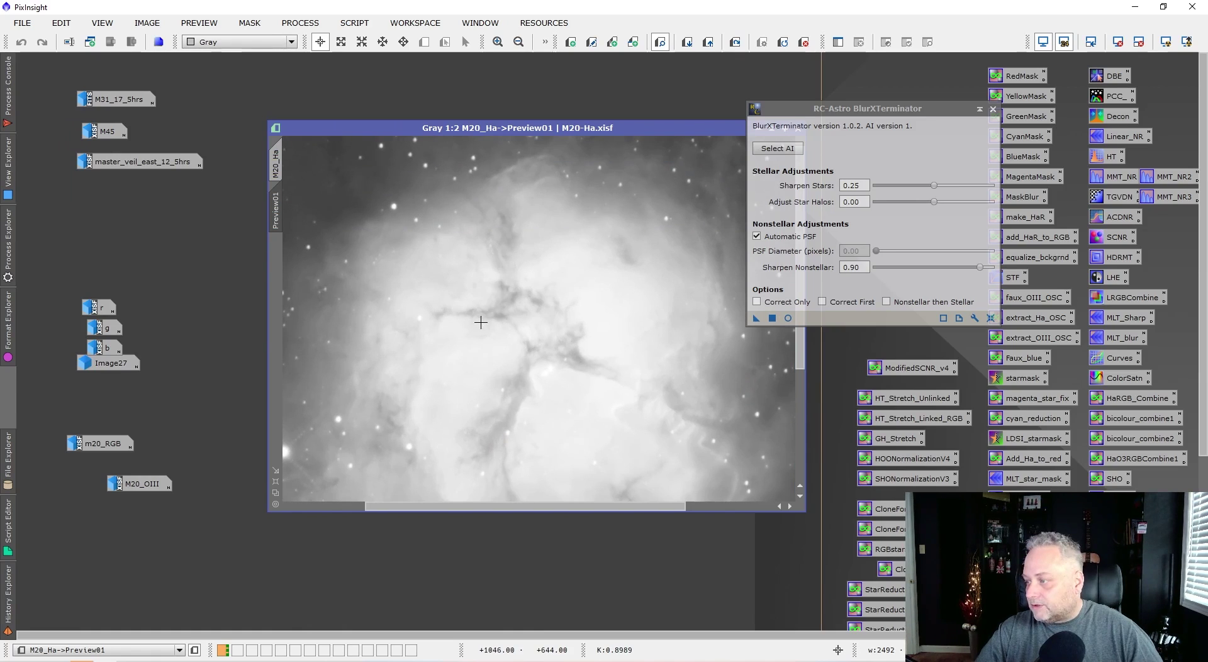
key("ctrl+shift+z")
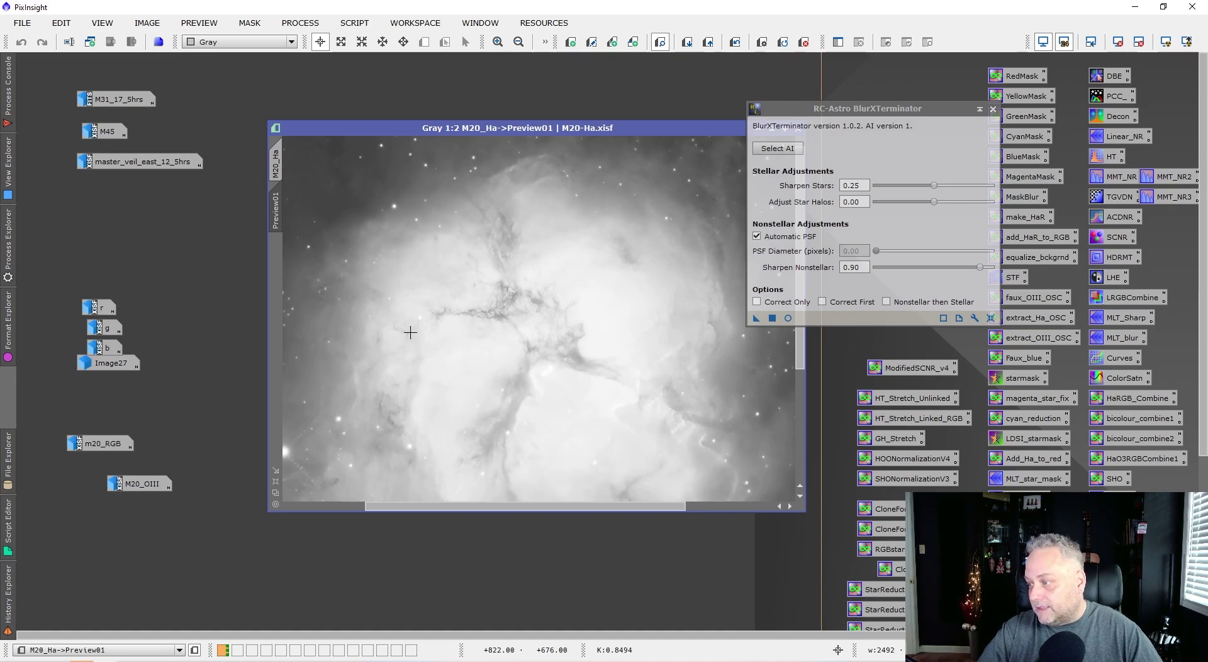
scroll(504, 330, "up", 2)
scroll(505, 331, "down", 1)
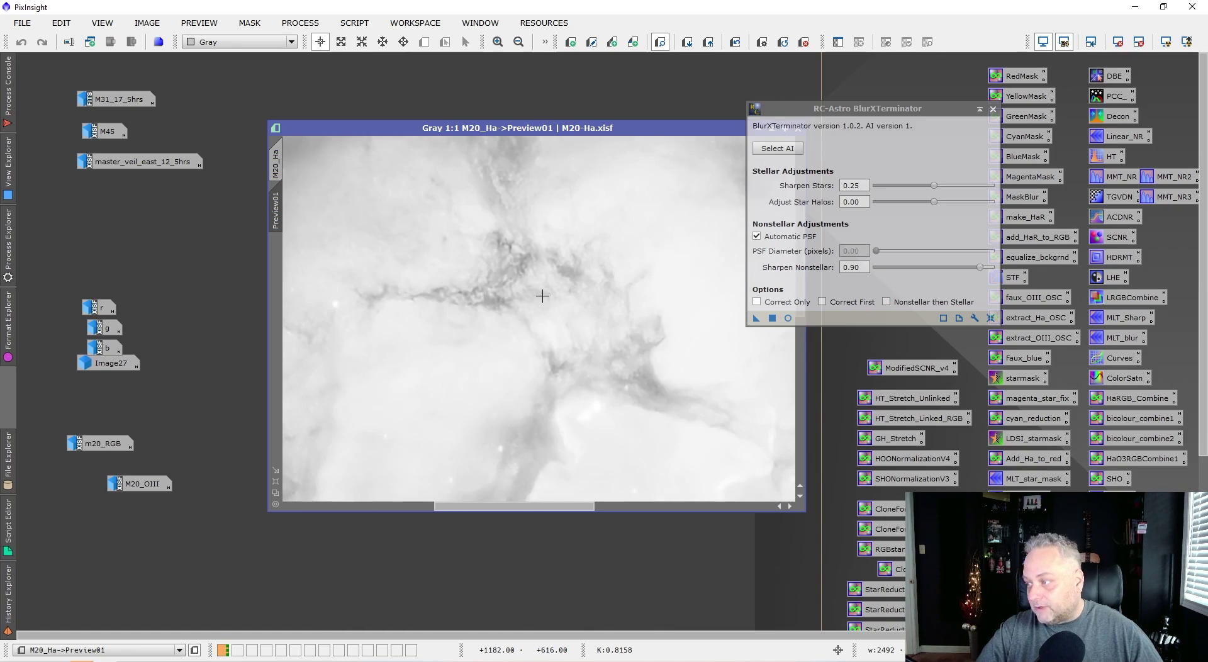
key("ctrl+shift+z")
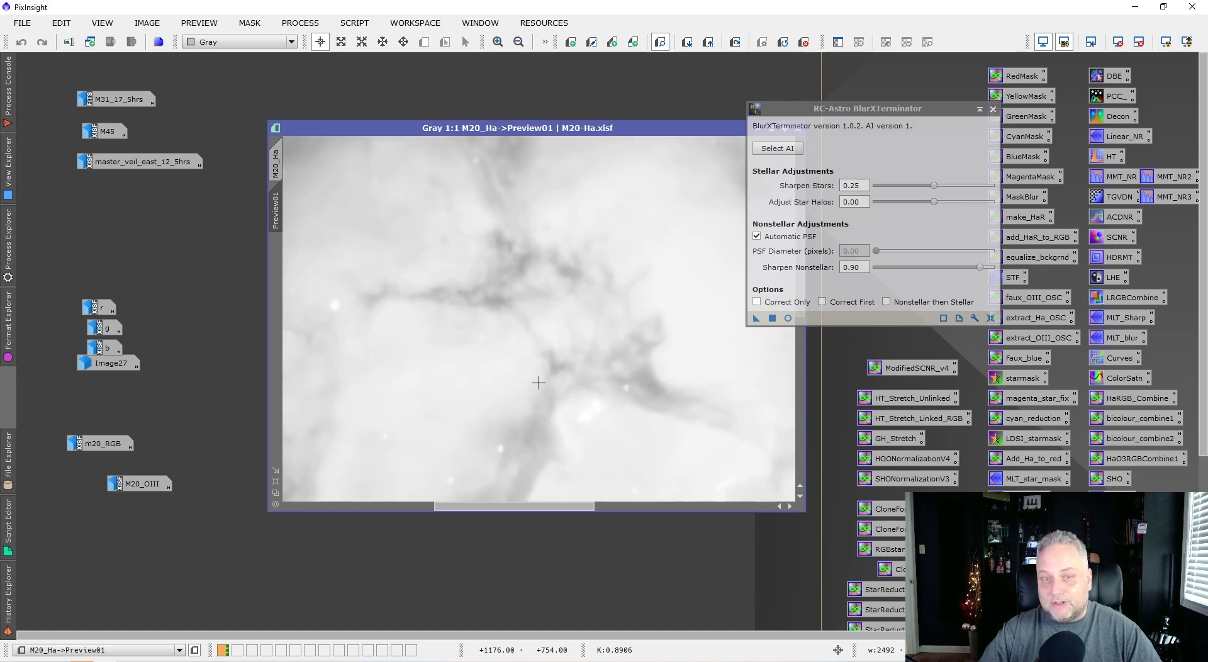
key("ctrl+shift+z")
key("ctrl+shift+z")
key("ctrl+shift+z")
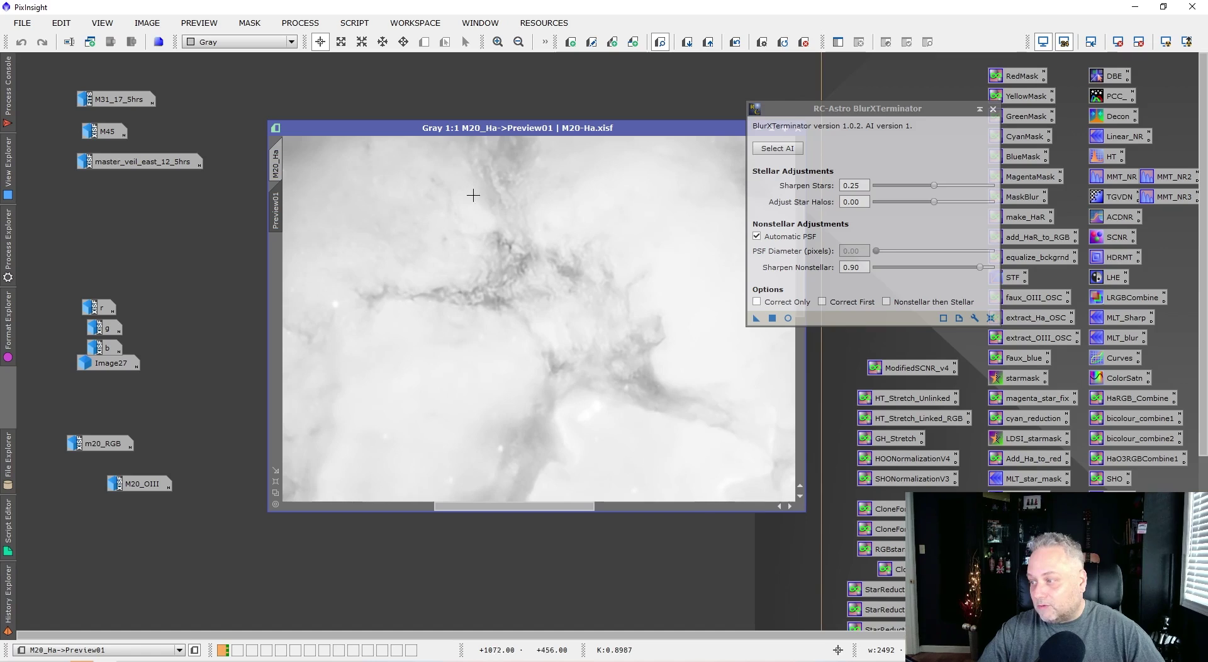
key("ctrl+shift+z")
key("ctrl+shift+z")
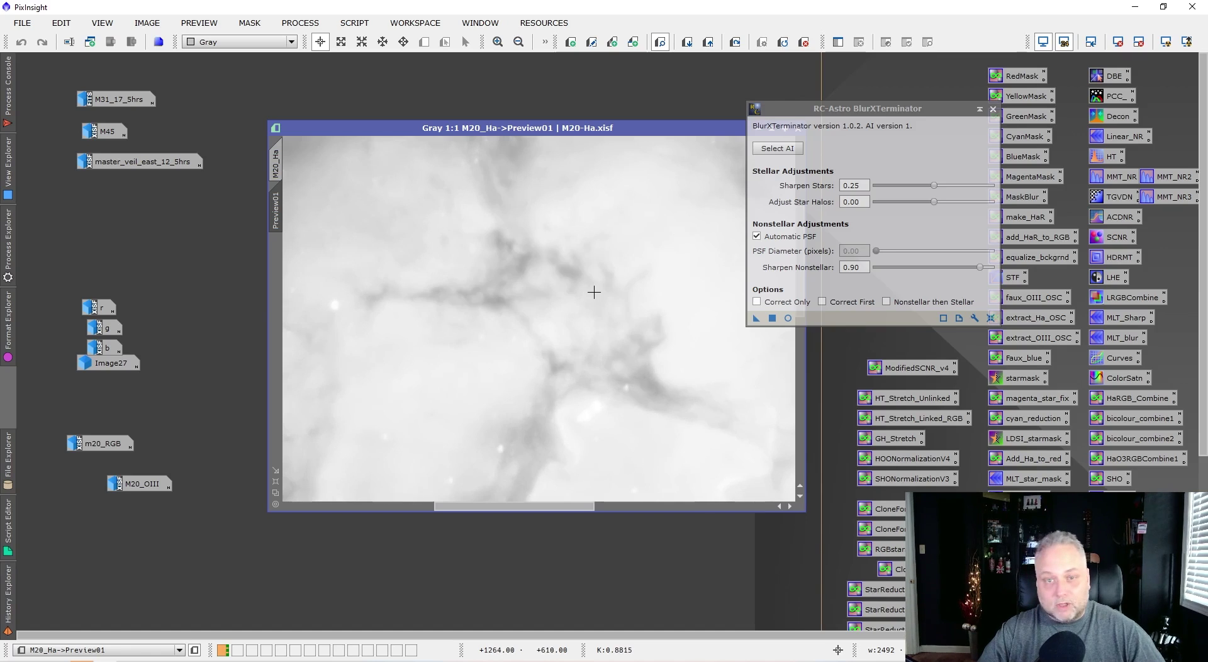
key("ctrl+shift+z")
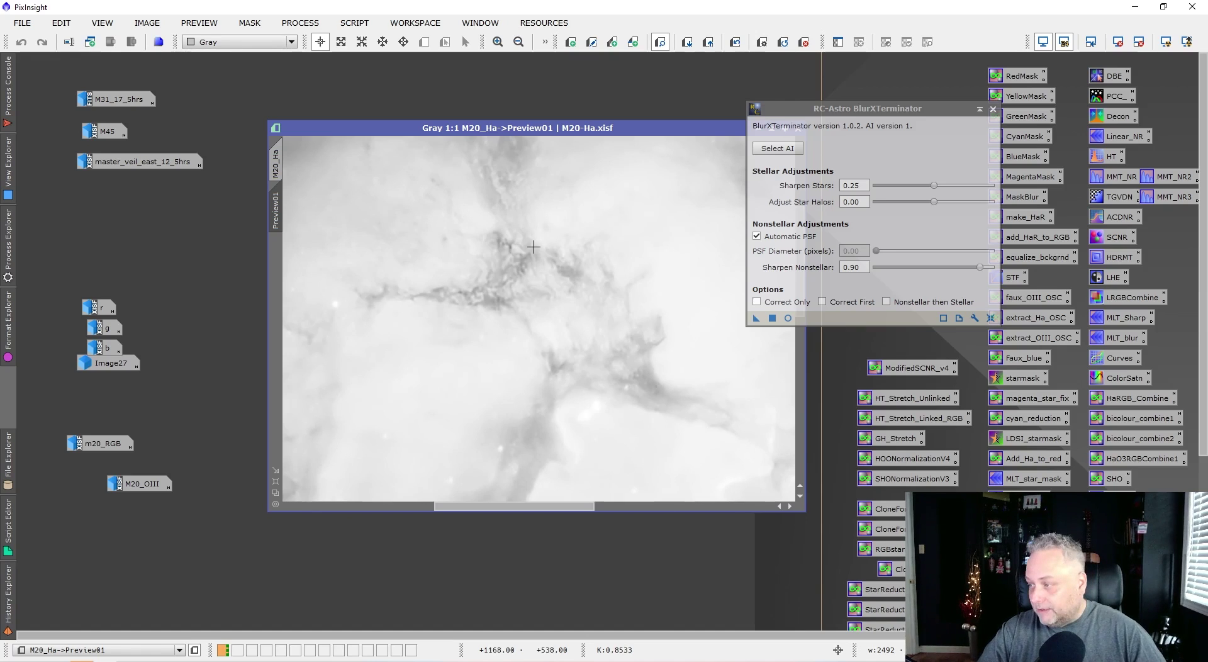
scroll(533, 247, "down", 2)
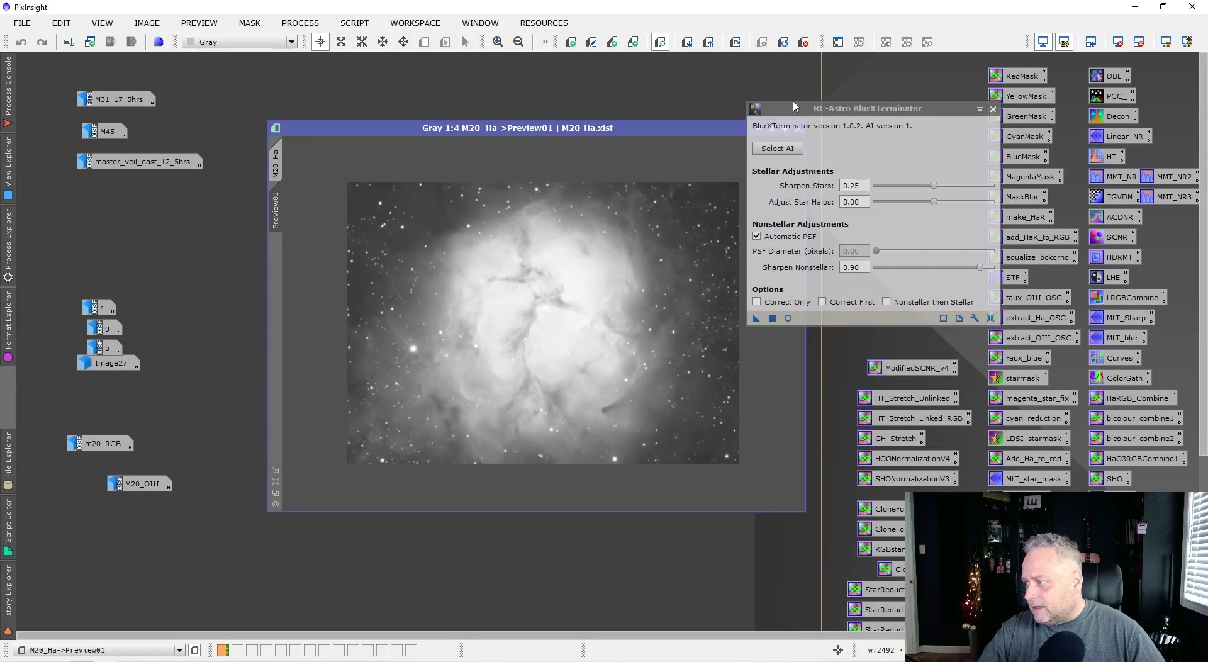
Step: Turn off Automatic PSF in BlurXTerminator to enable a manual PSF diameter
left_click_drag(794, 100, 772, 110)
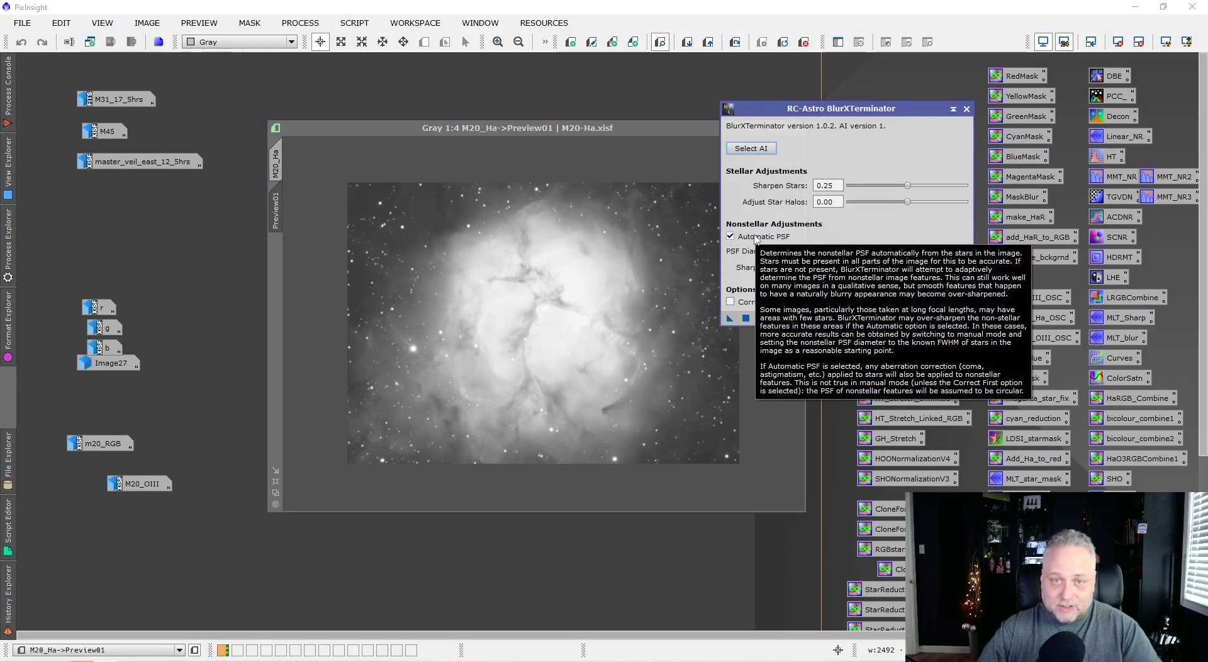
left_click(817, 267)
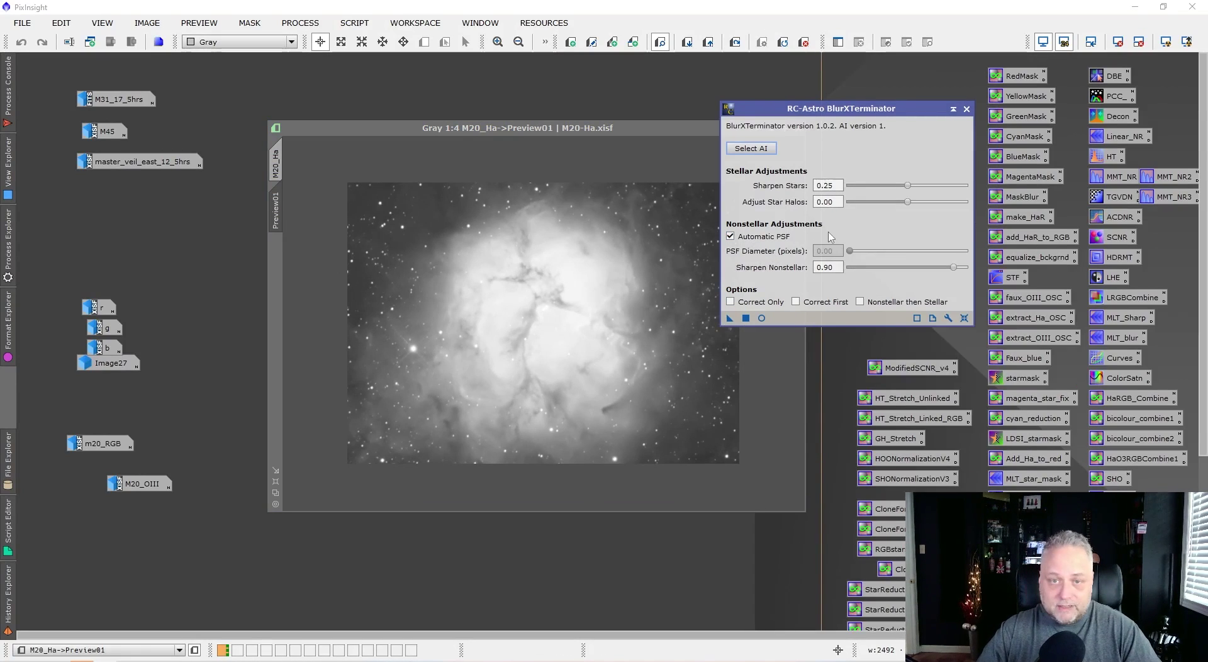
mouse_move(778, 238)
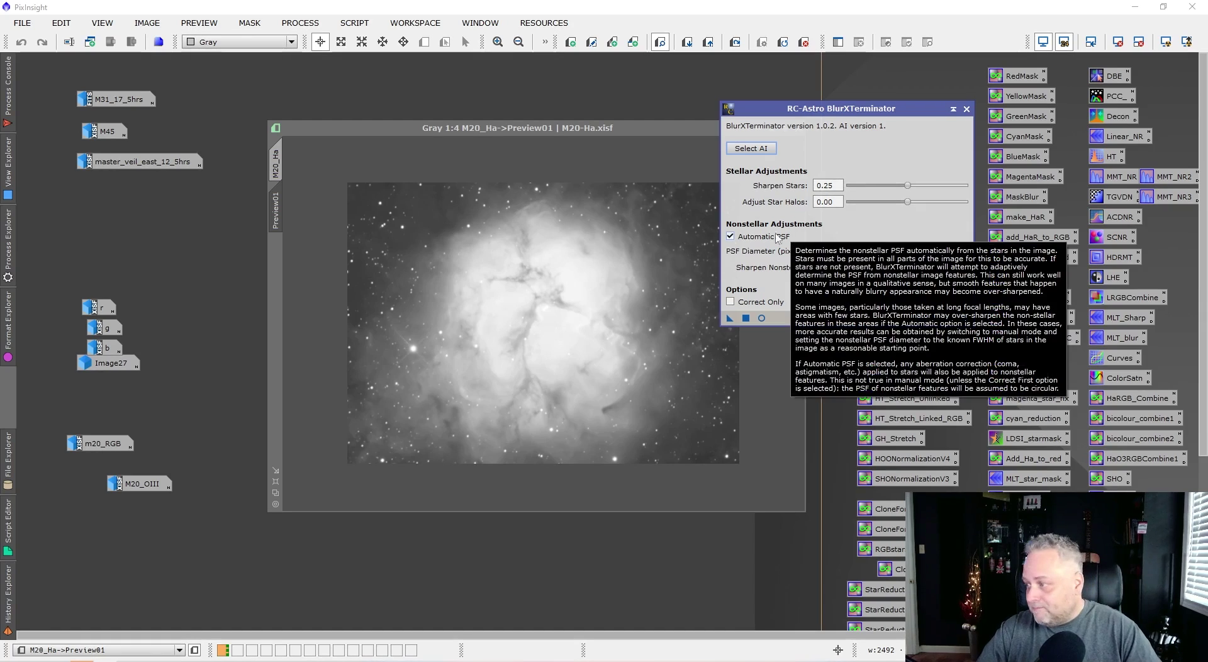
left_click(730, 236)
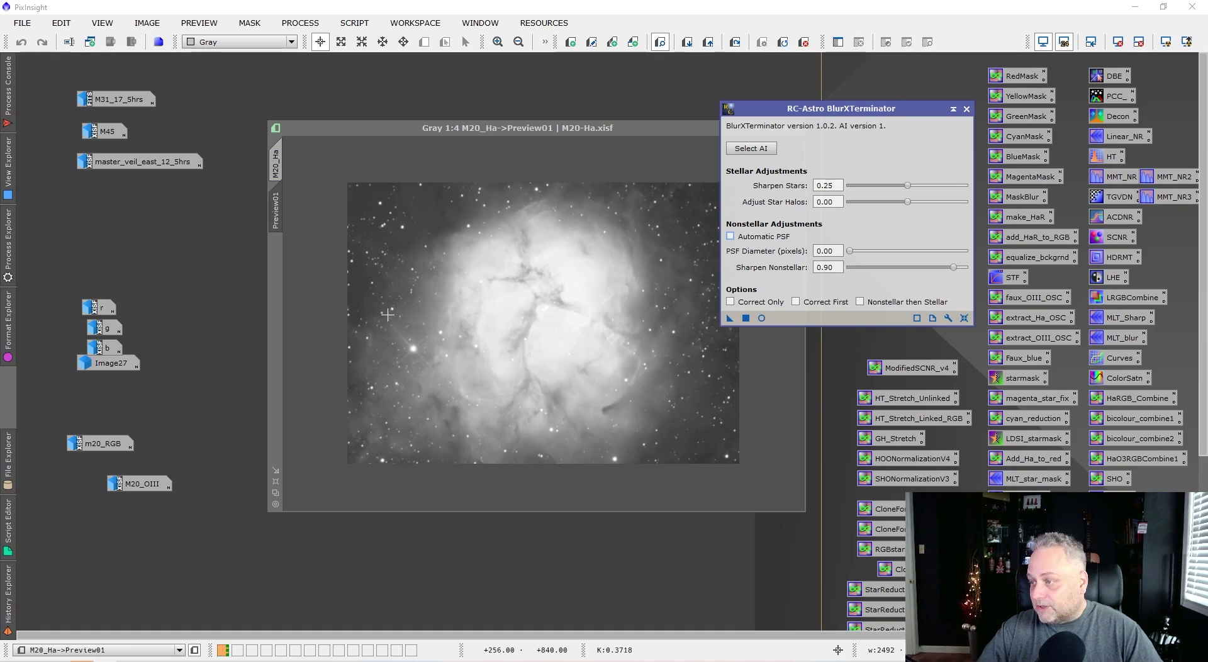
Step: Look at the FWHMEccentricity script's measurement options for the full M20_Ha image, then dismiss the script without measuring
left_click(280, 173)
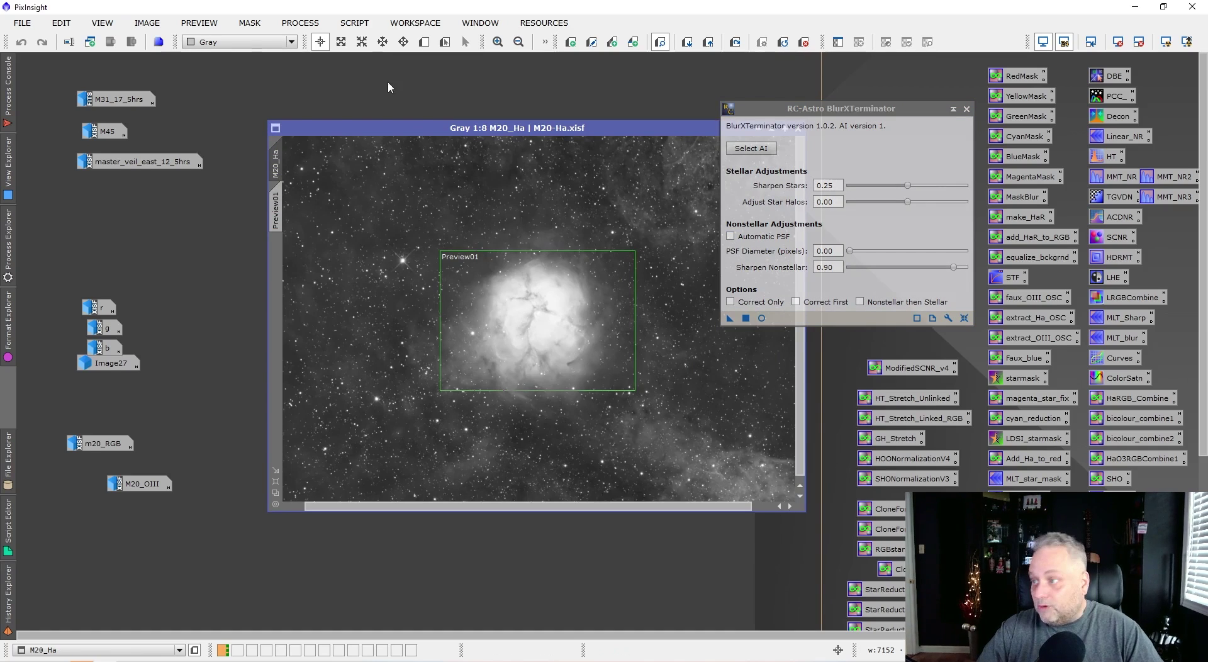
left_click(357, 25)
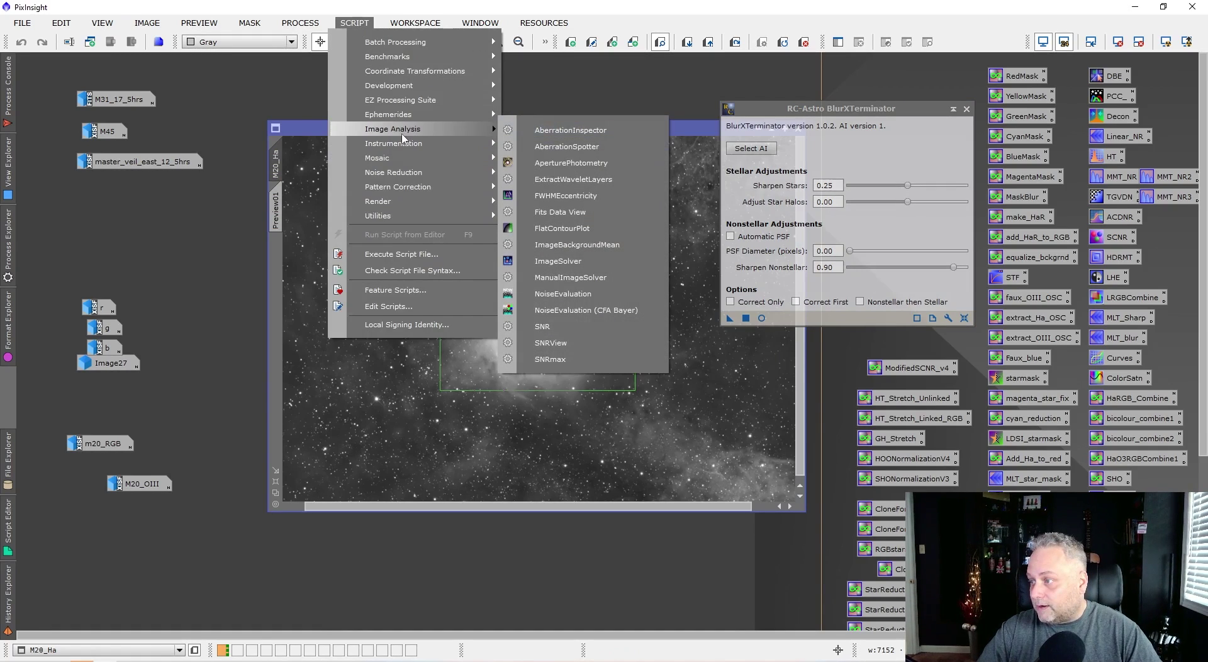
left_click(568, 200)
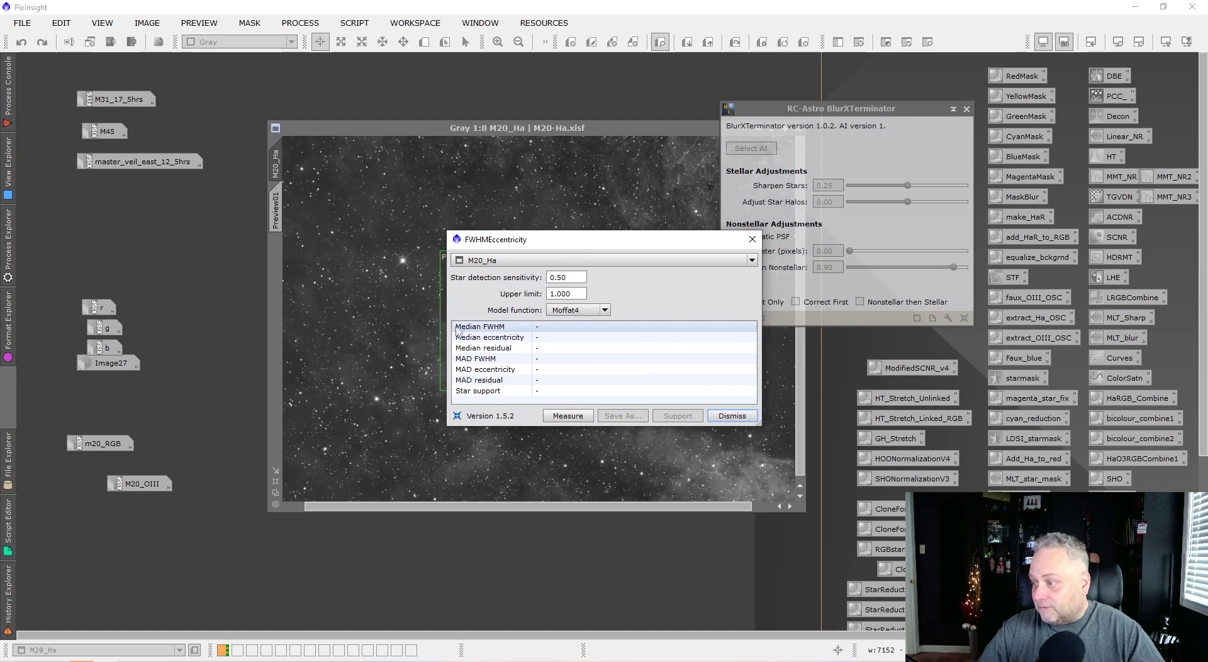
mouse_move(483, 330)
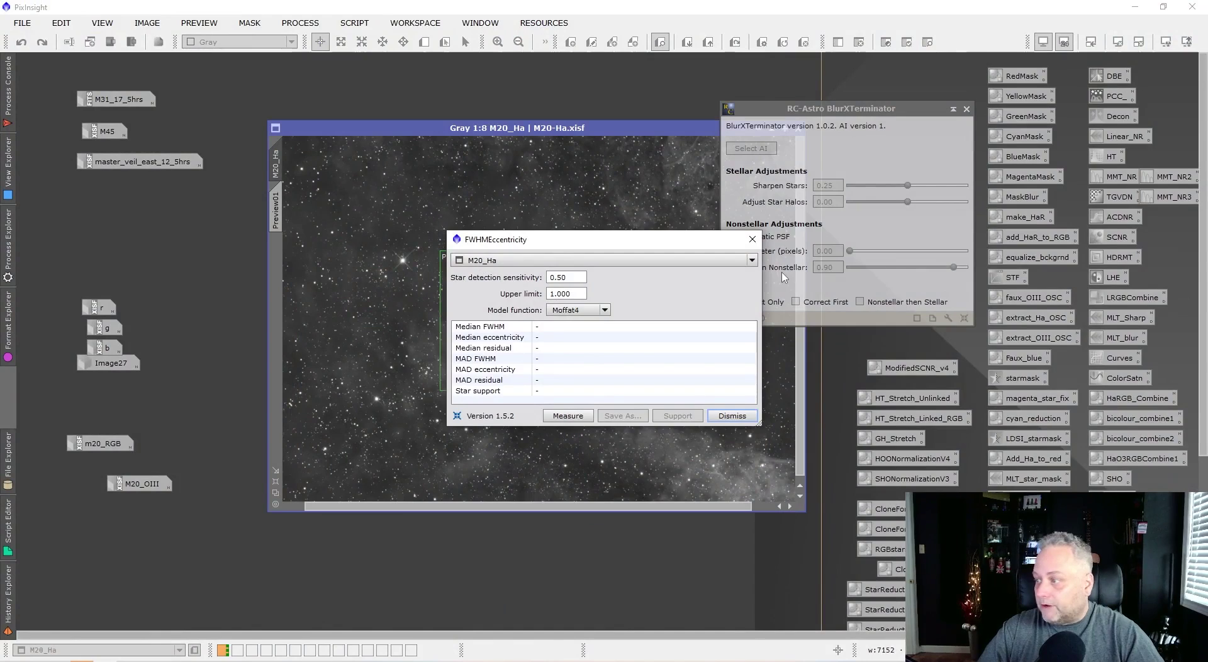
left_click(752, 239)
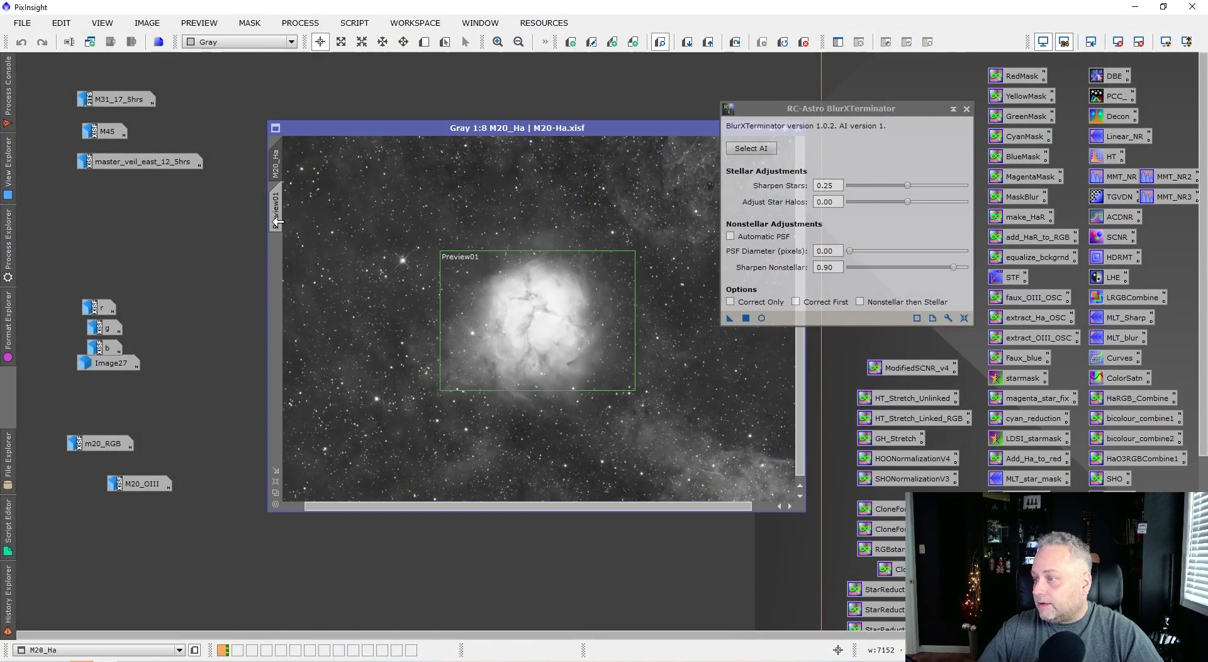
Step: Evaluate the star PSF of M20_Ha's Preview01 with the PSFImage script using the Moffat function, and read its FWHMx and FWHMy
left_click(276, 214)
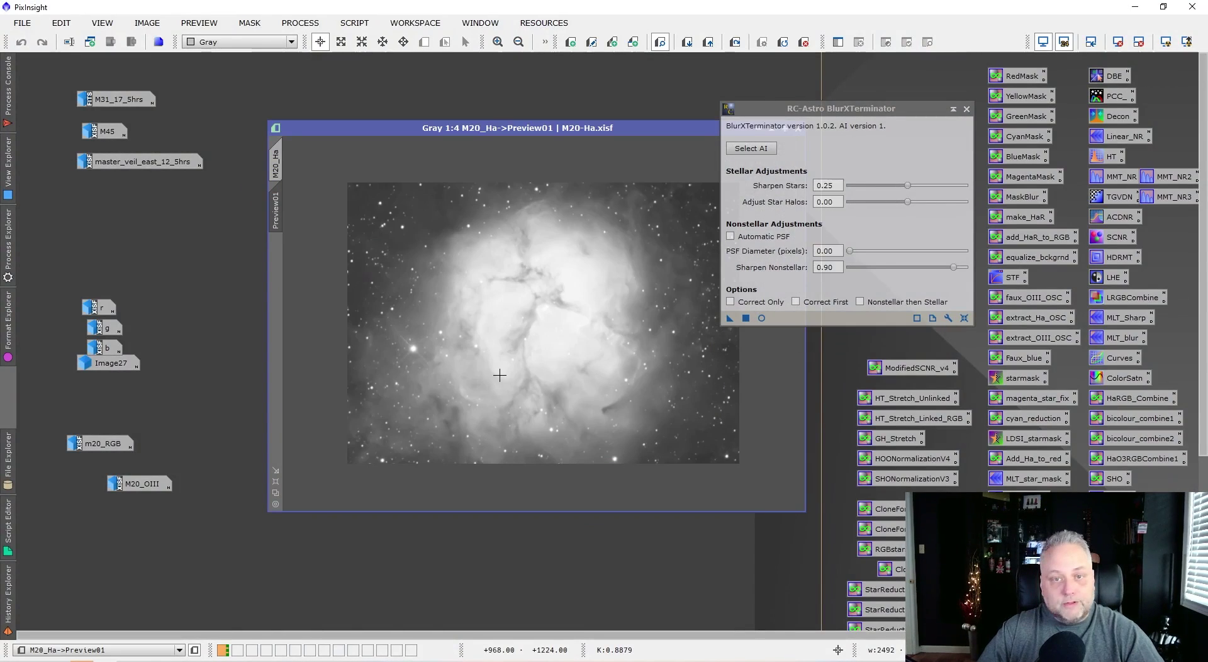
left_click(351, 25)
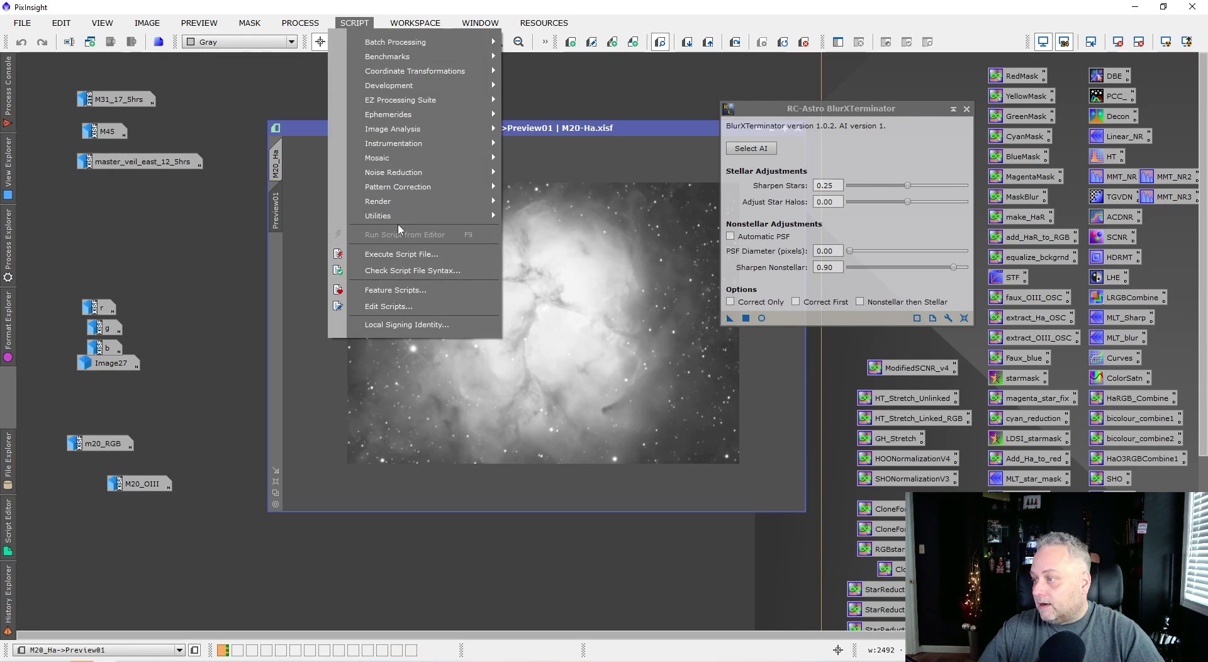
mouse_move(398, 221)
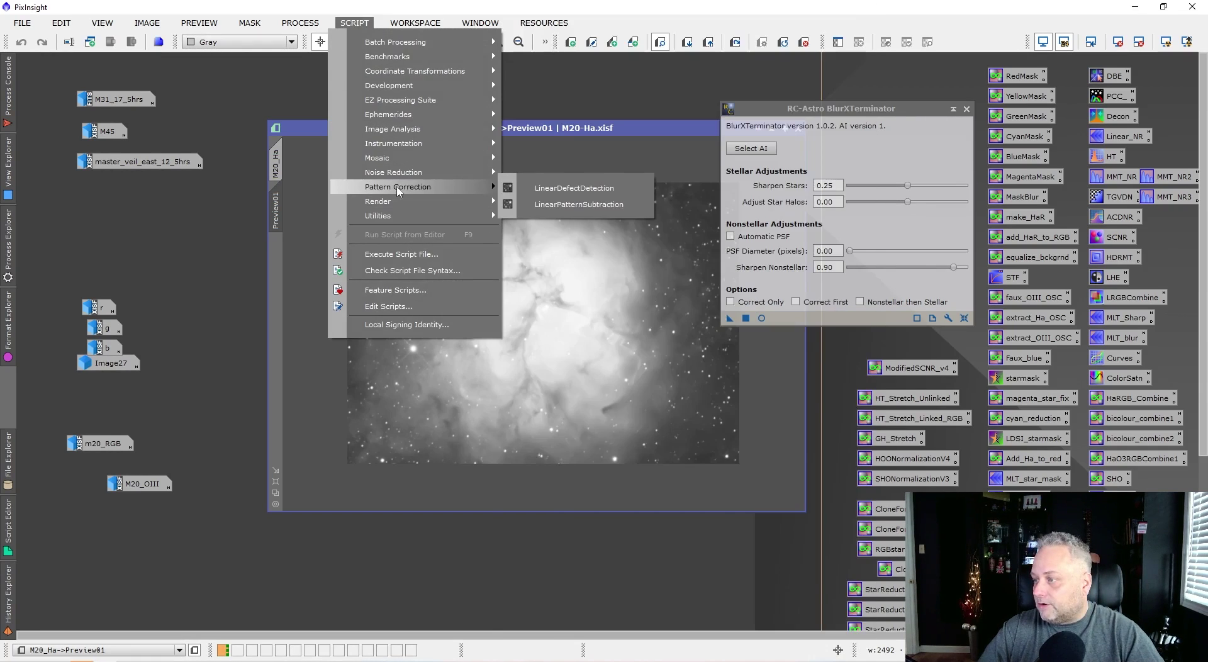
mouse_move(390, 201)
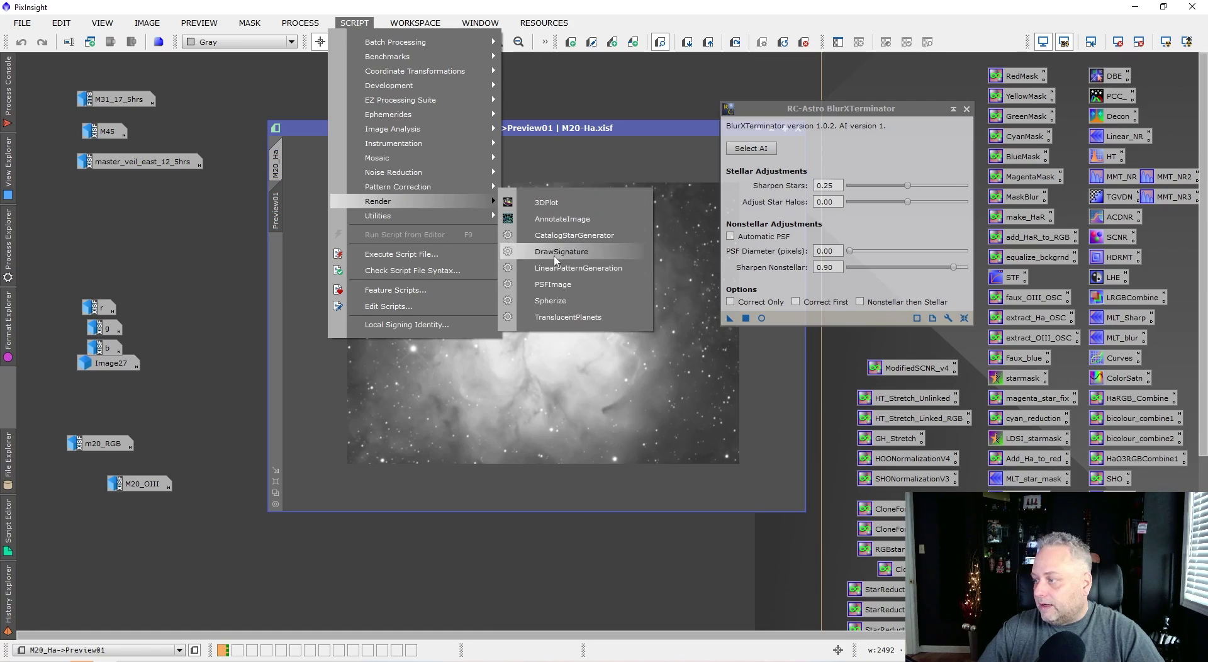
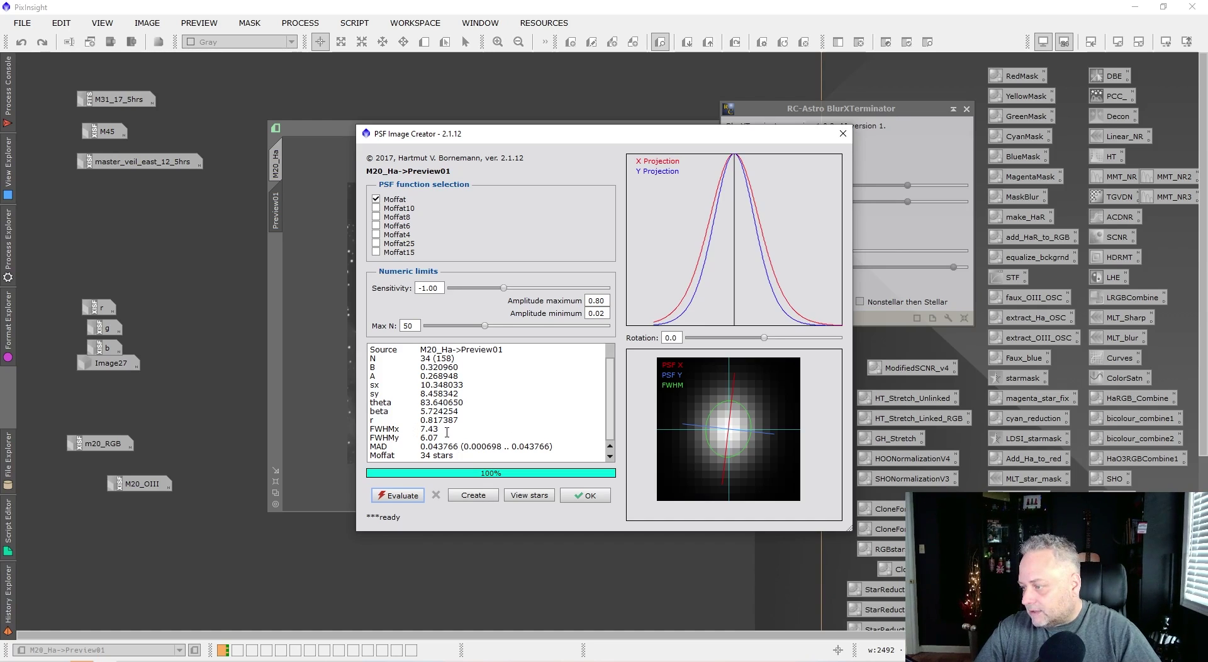
mouse_move(439, 428)
left_mouse_down()
mouse_move(400, 429)
mouse_move(422, 438)
left_mouse_up()
left_click(452, 438)
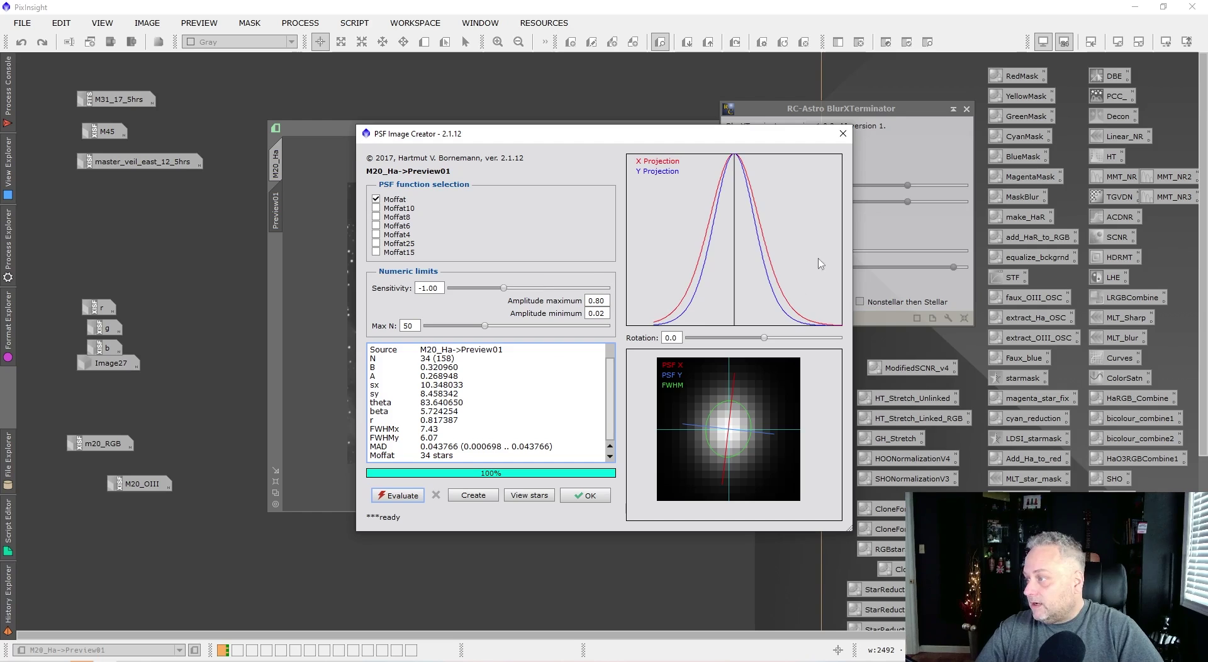
left_click(843, 134)
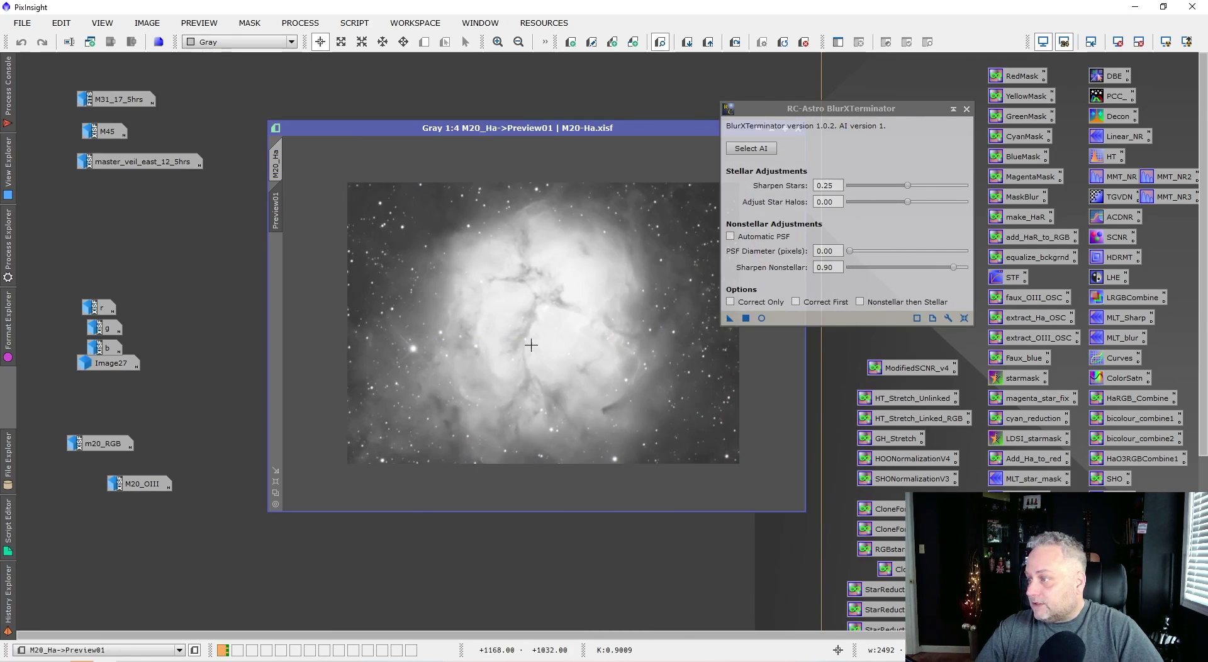
Step: Set BlurXTerminator's PSF diameter to 6.75 pixels and apply it to Preview01 of M20_Ha
left_click(743, 237)
left_click(743, 238)
left_click(739, 240)
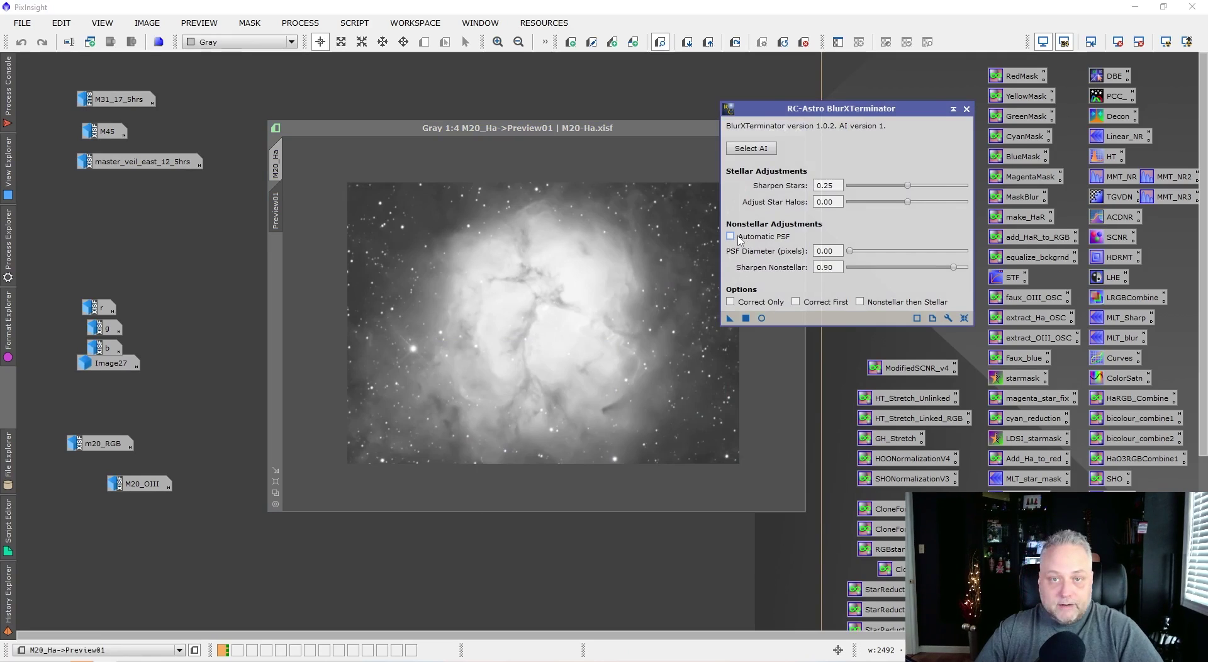
left_click(827, 251)
left_click_drag(849, 252, 892, 251)
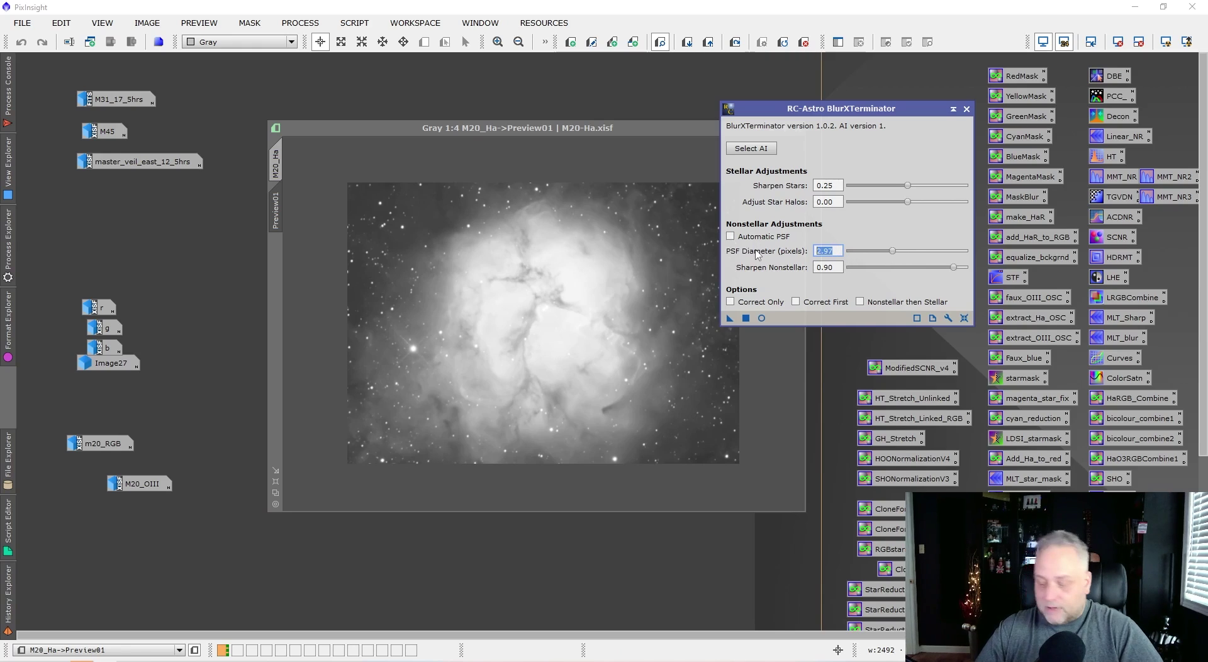
type("6.75")
key("Return")
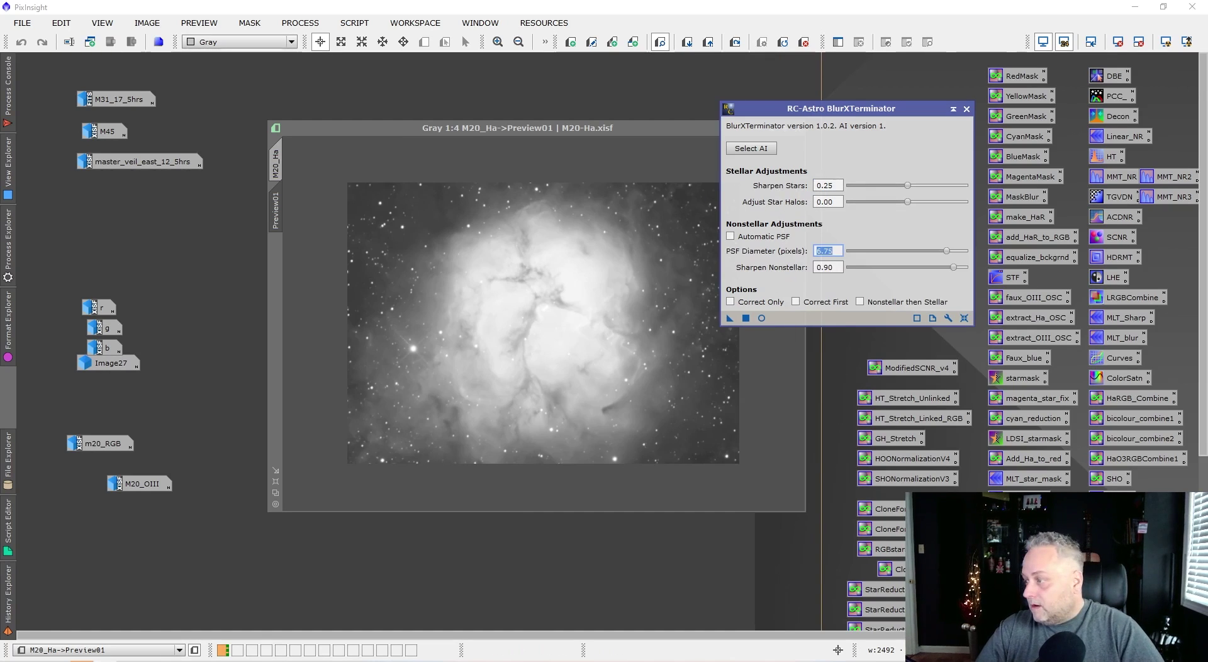
left_click_drag(729, 320, 502, 315)
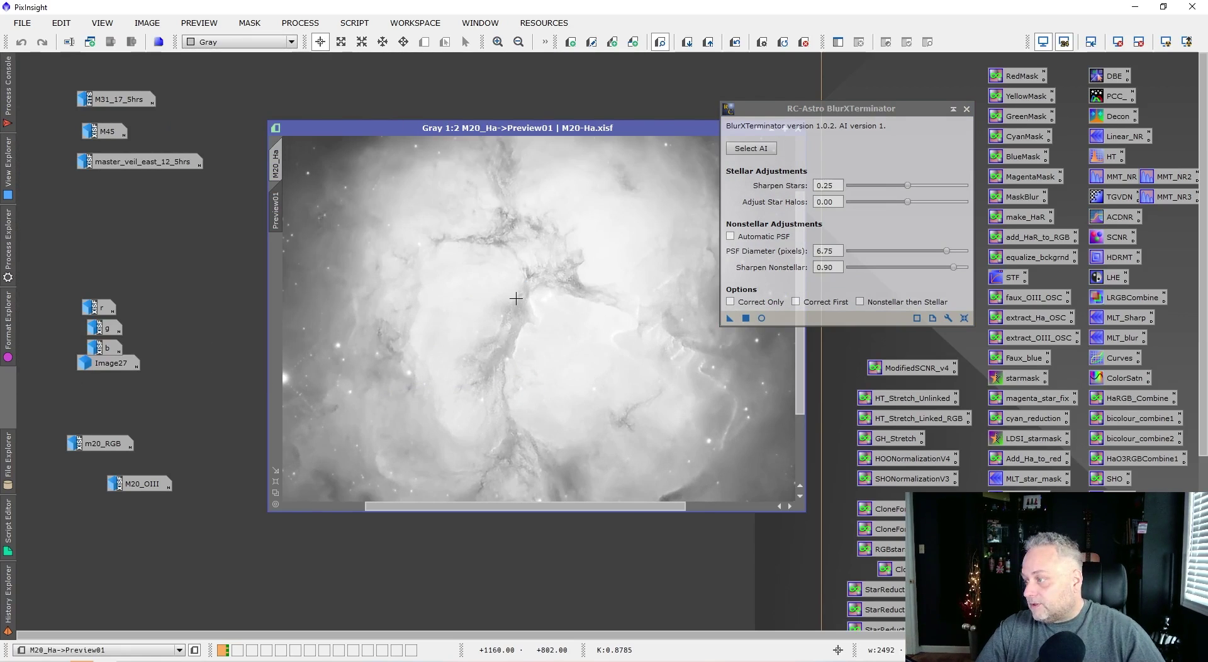
Step: Compare the nebula detail in M20_Ha's Preview01 before and after sharpening with the manual PSF diameter
key("ctrl+shift+z")
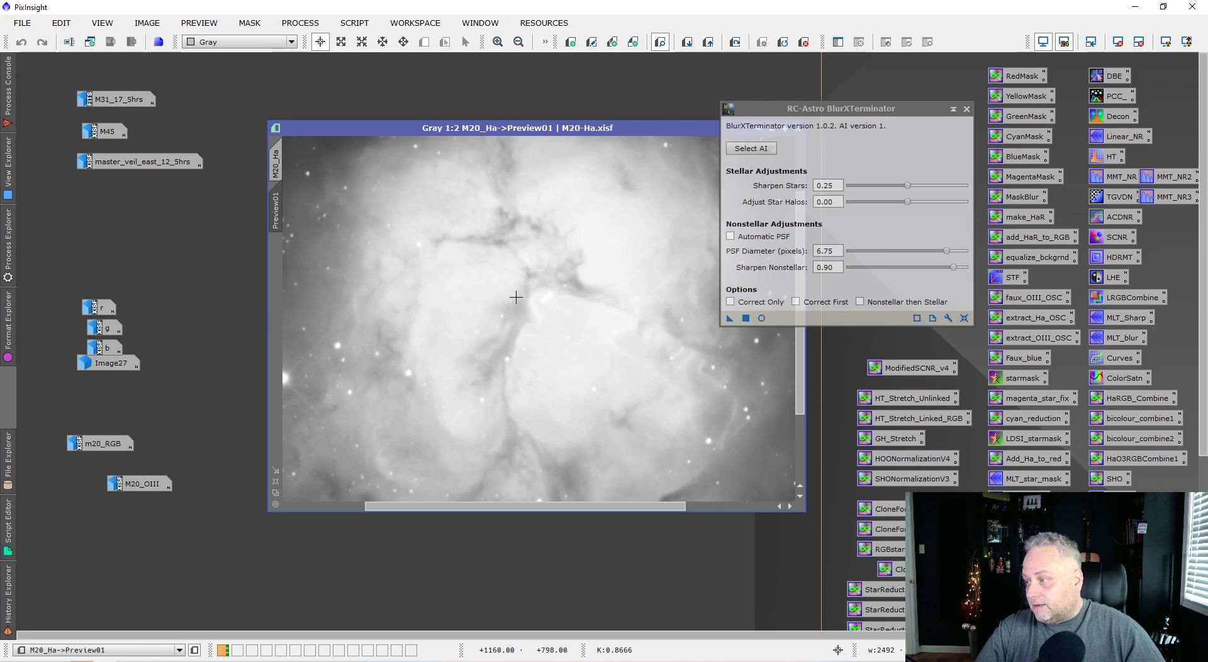
key("ctrl+shift+z")
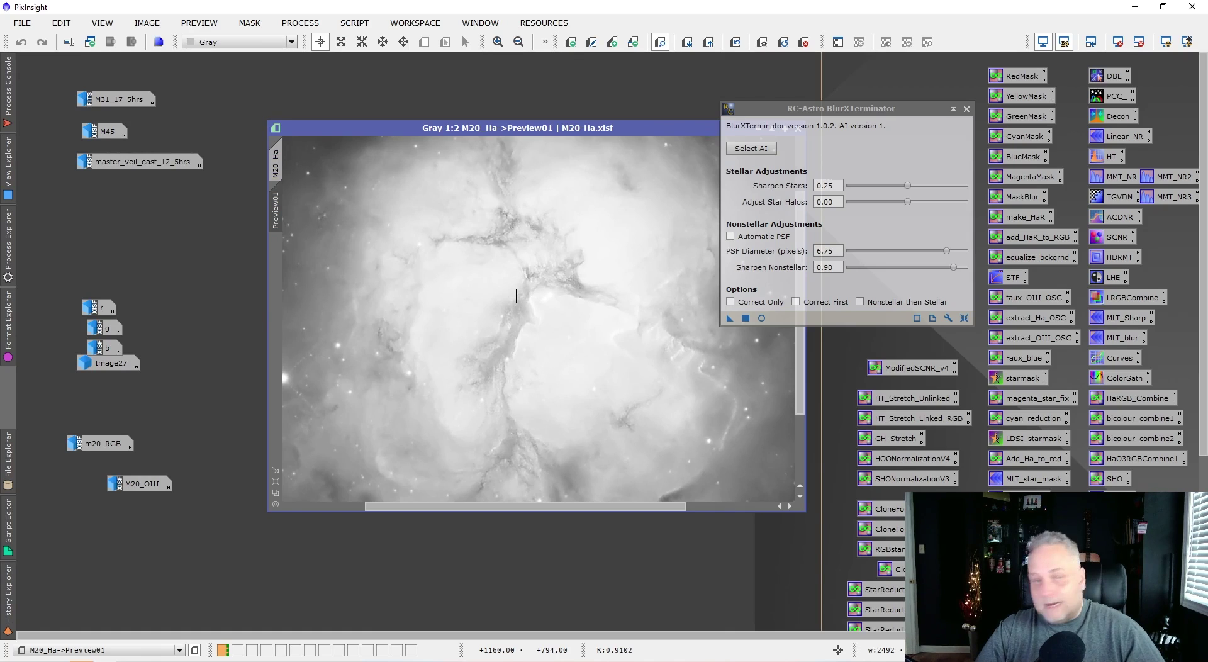
key("ctrl+shift+z")
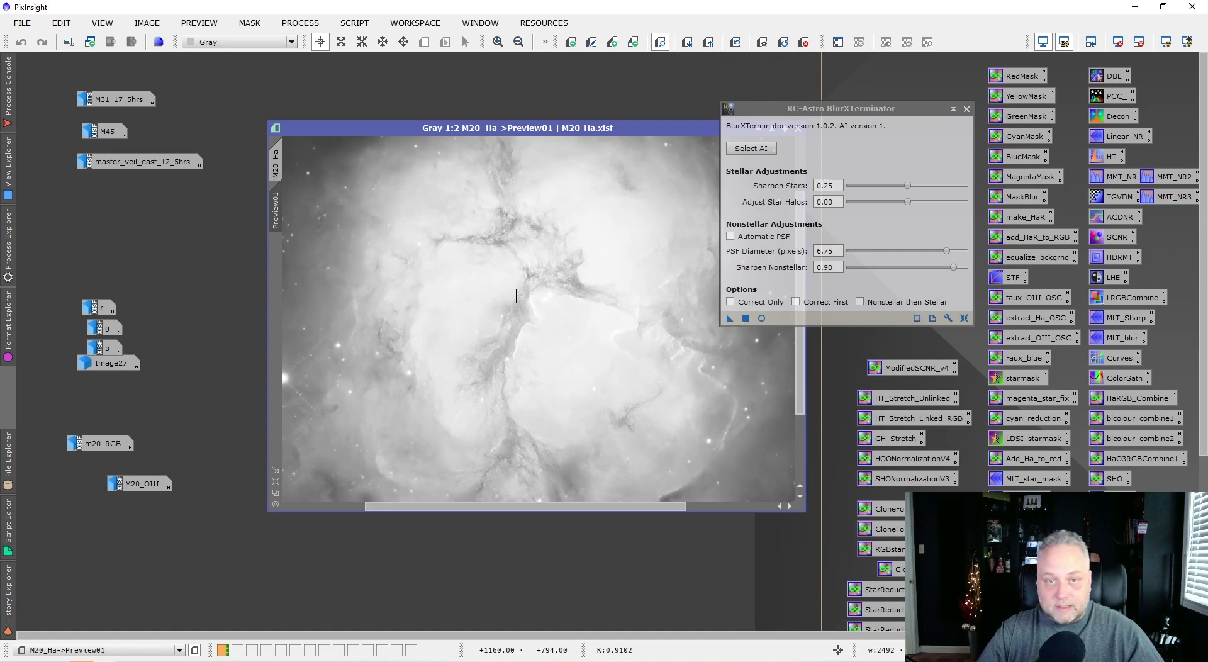
key("ctrl+shift+z")
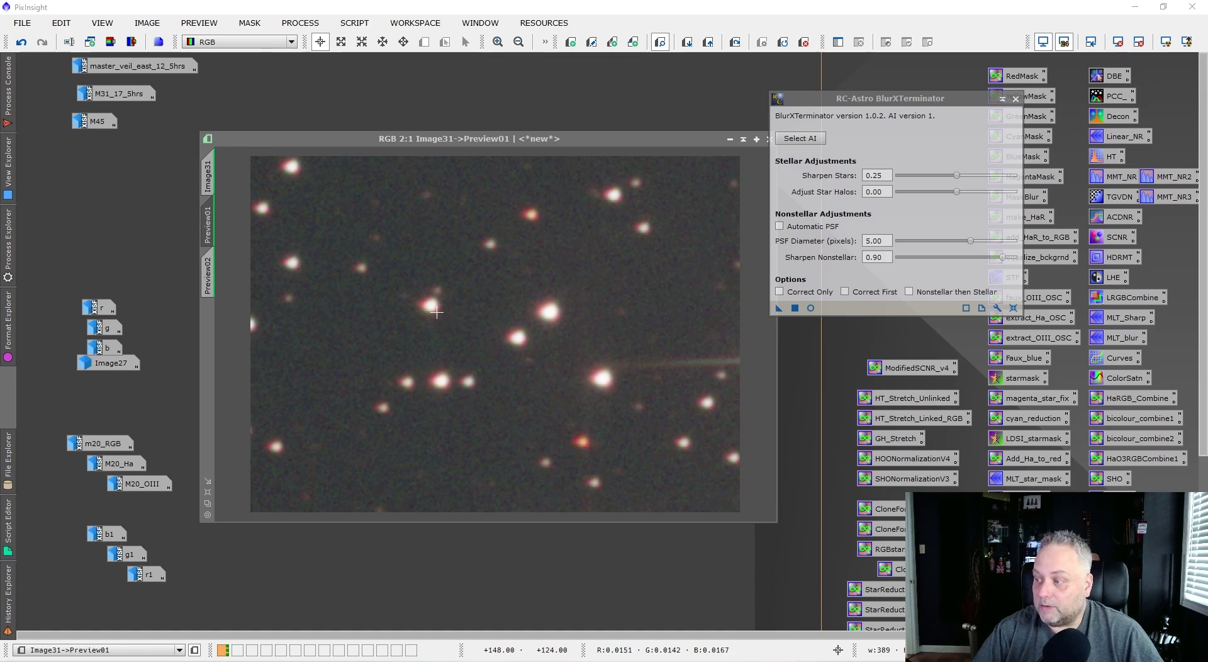
Step: Apply BlurXTerminator with a manual PSF diameter of 5.00 pixels to the star field in Preview01 of Image31
scroll(409, 305, "up", 2)
scroll(434, 310, "down", 2)
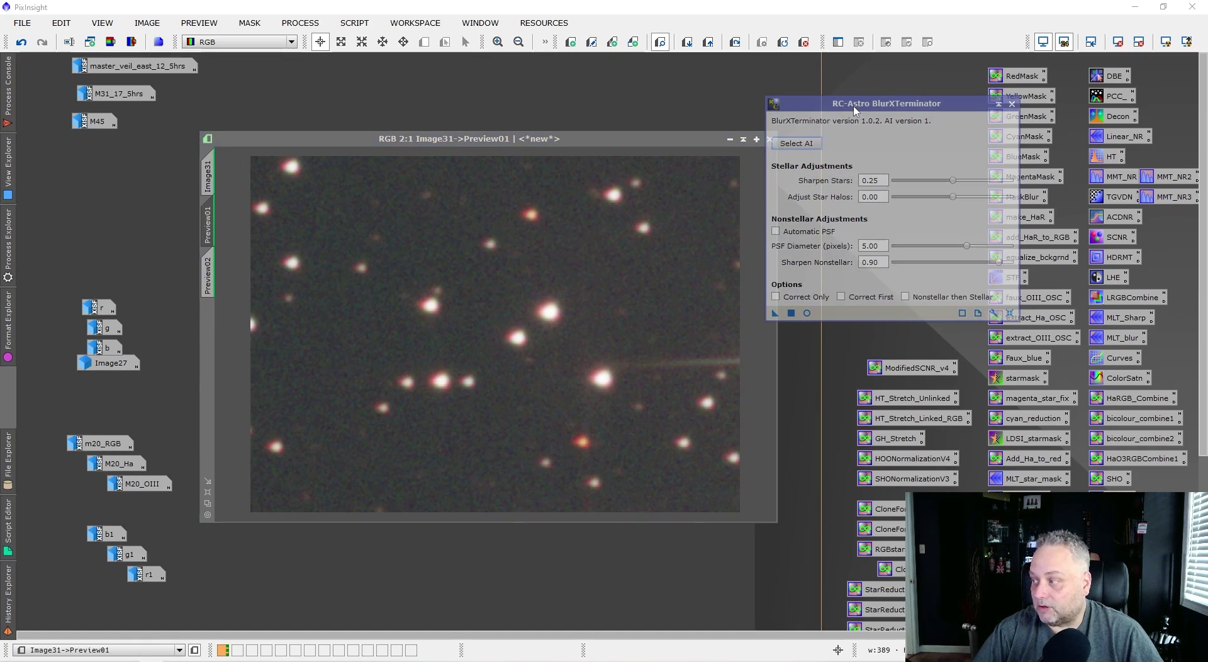
left_click_drag(858, 105, 849, 108)
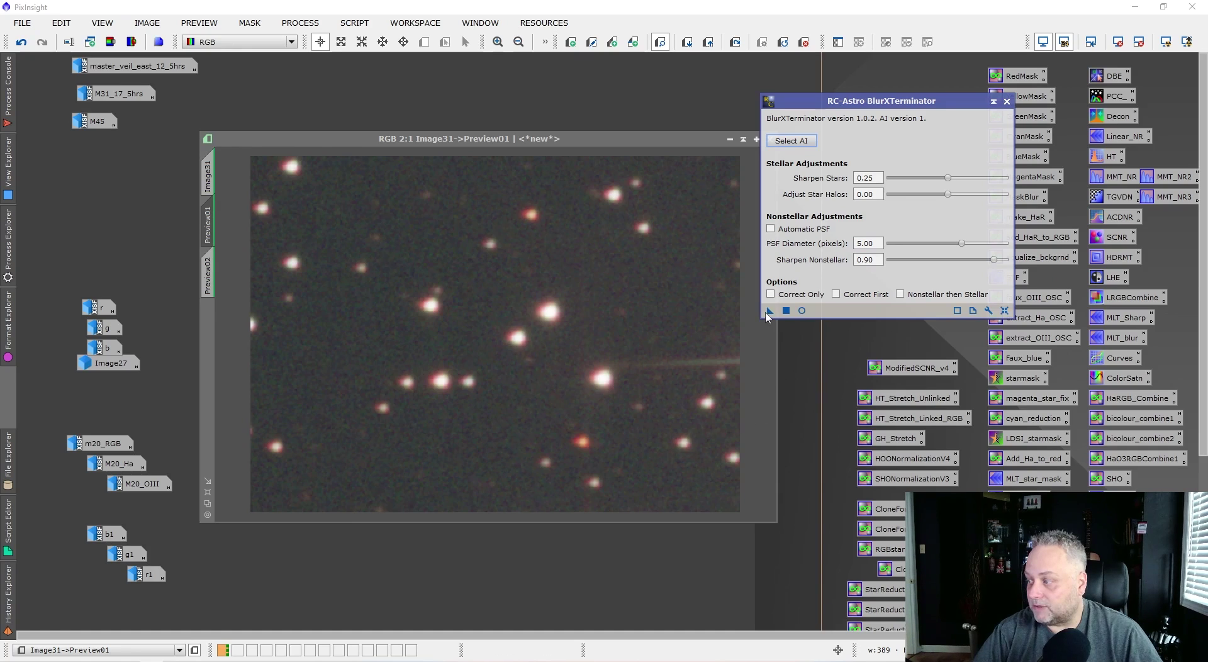
left_click_drag(768, 312, 512, 345)
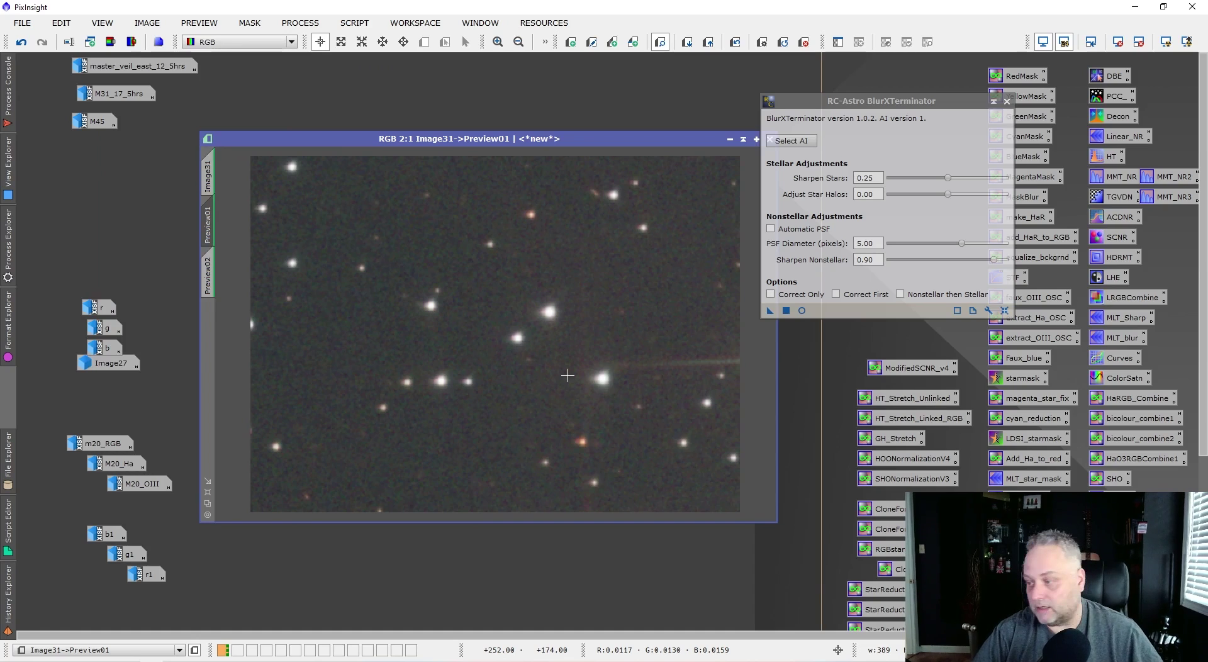
Step: Compare the star shapes and color fringes in Image31's Preview01 before and after BlurXTerminator
key("ctrl+shift+z")
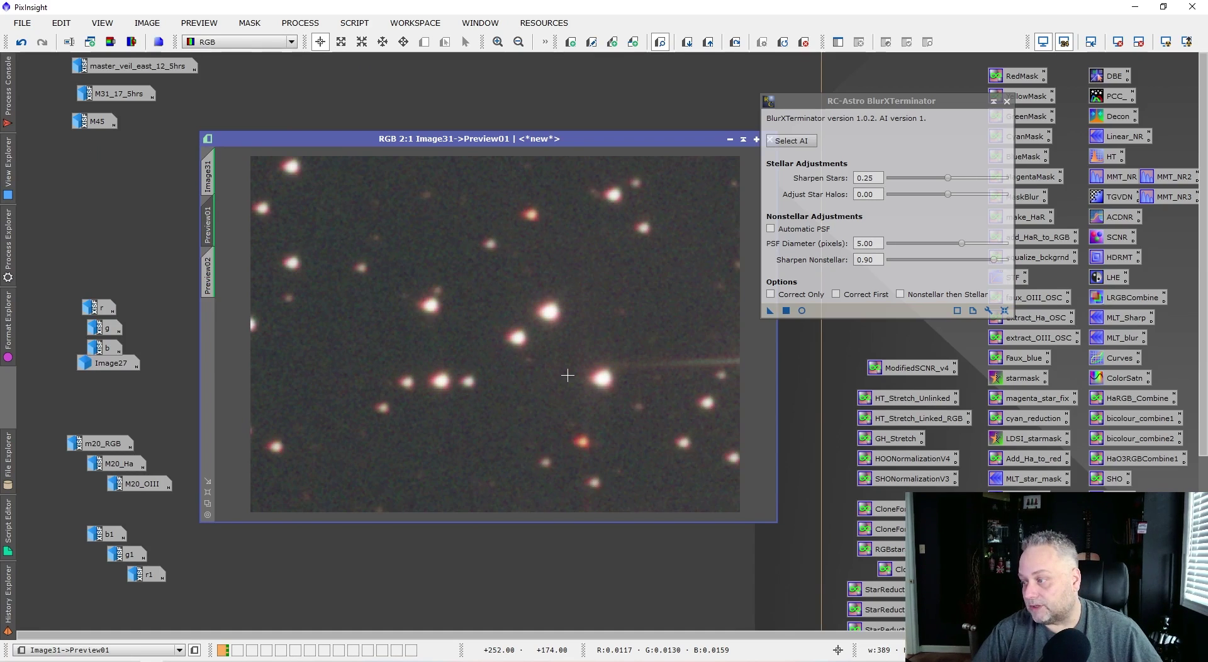
key("ctrl+shift+z")
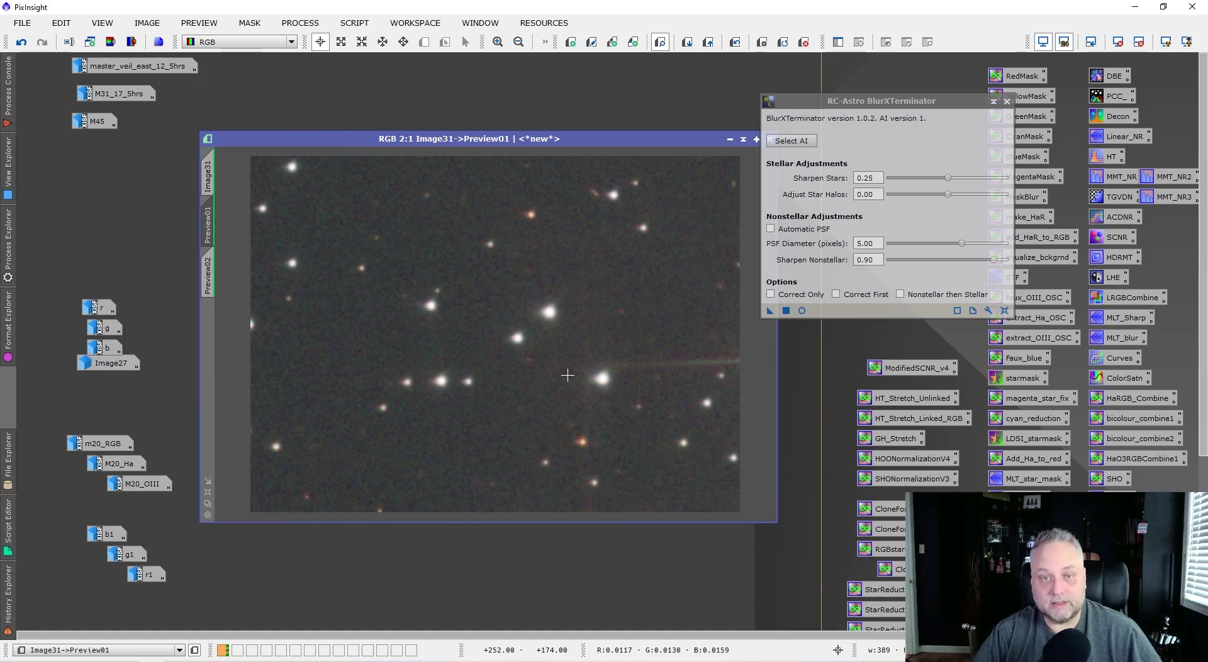
key("ctrl+shift+z")
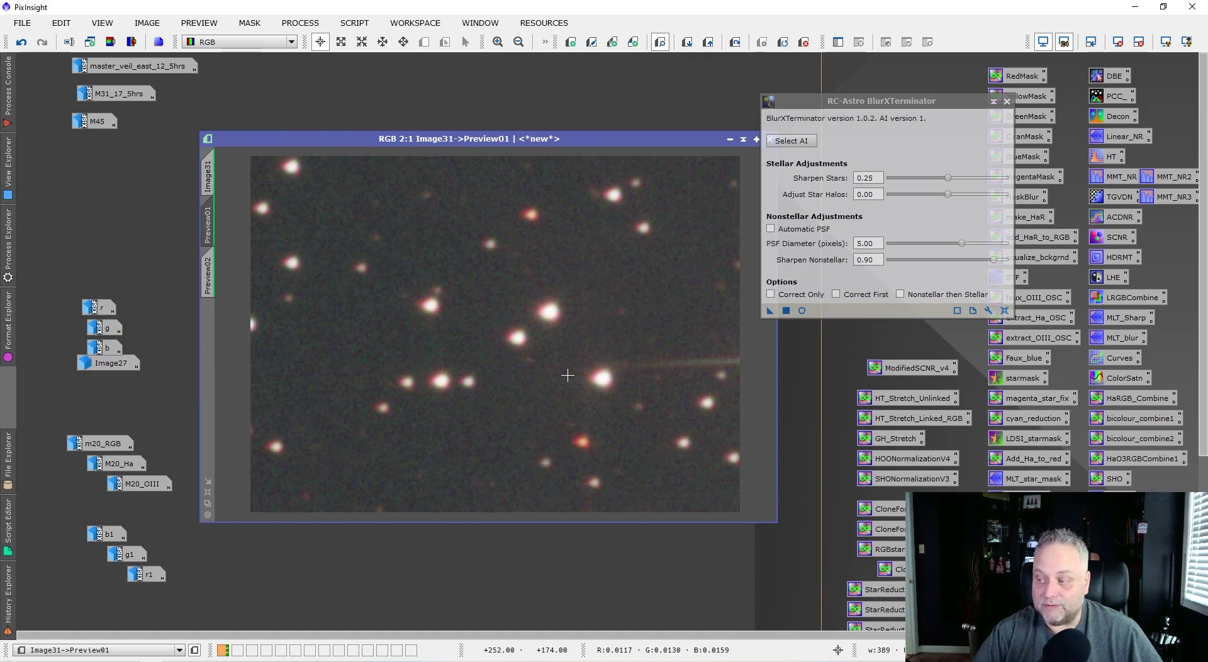
key("ctrl+shift+z")
key("ctrl+shift+z")
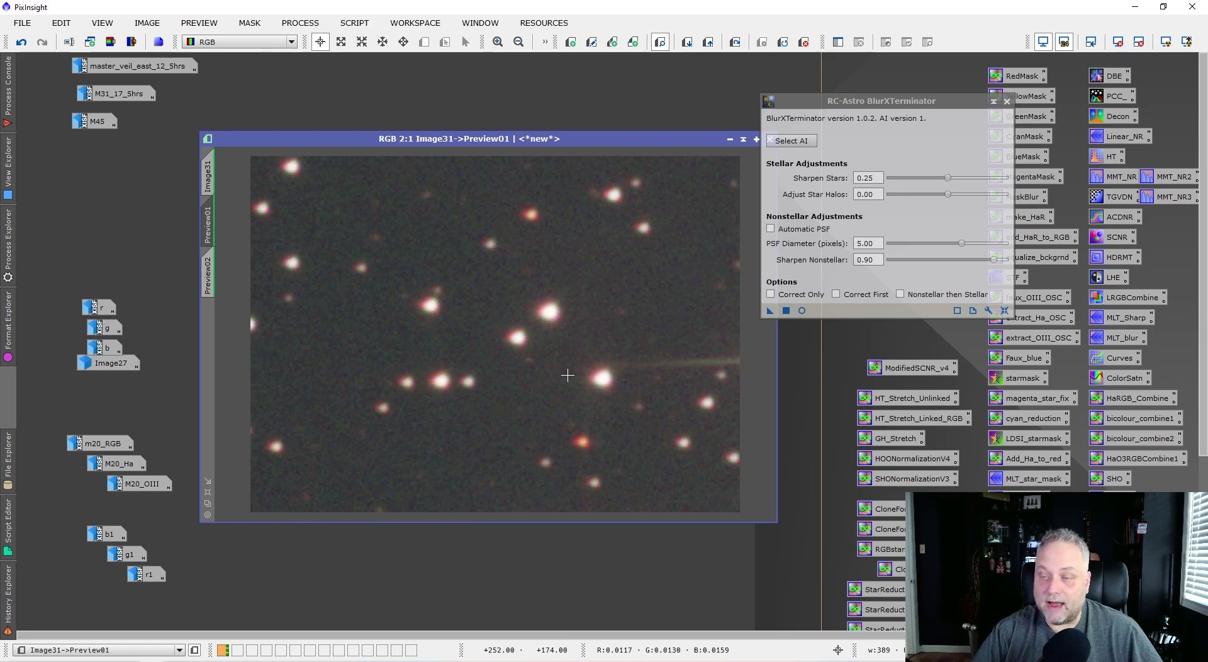
key("ctrl+shift+z")
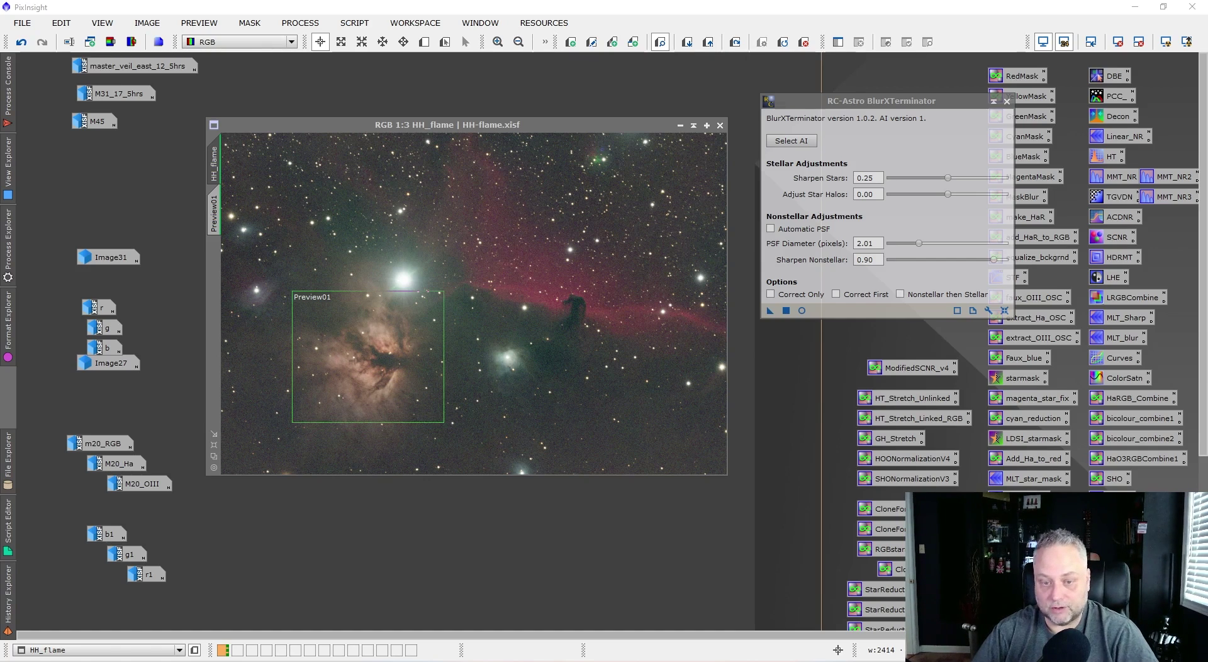
Step: Define a second preview in HH_flame over the star field above the Horsehead Nebula
left_click(214, 216)
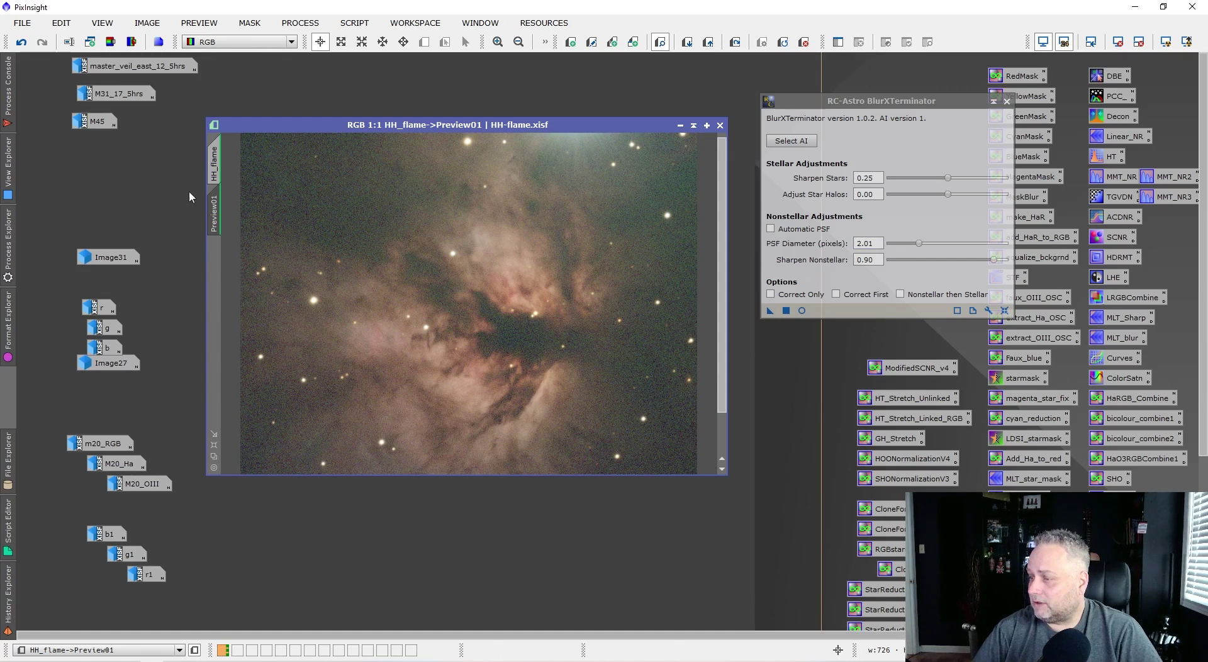
left_click(214, 164)
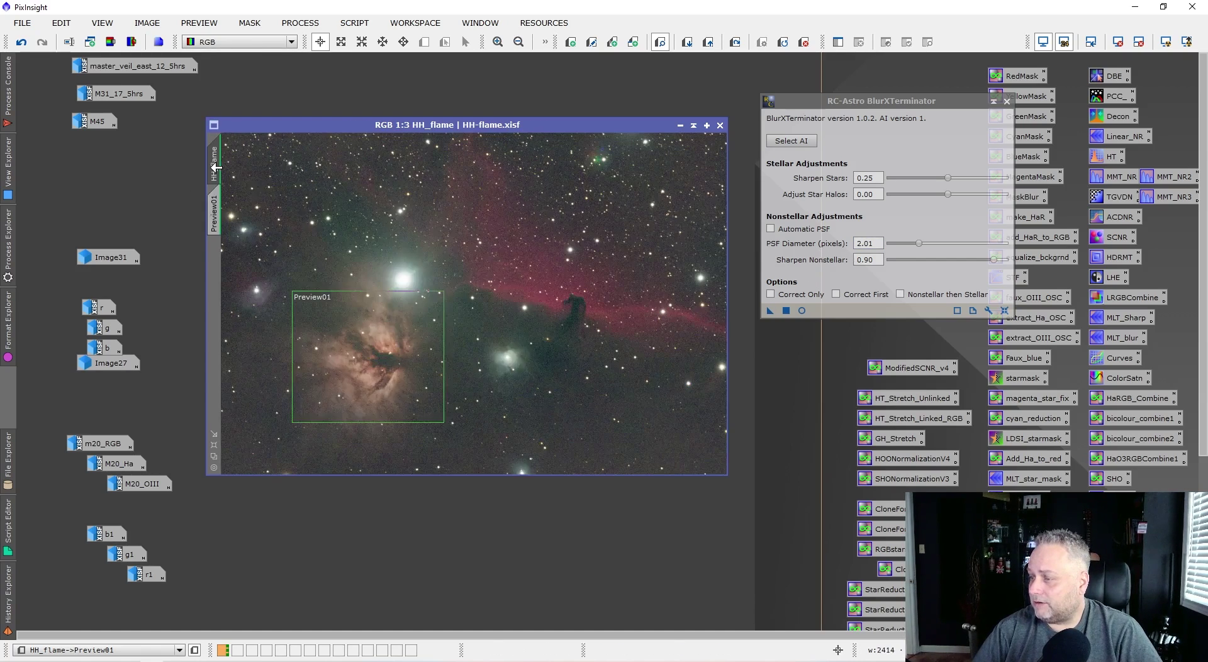
left_click(424, 42)
left_click_drag(471, 183, 673, 275)
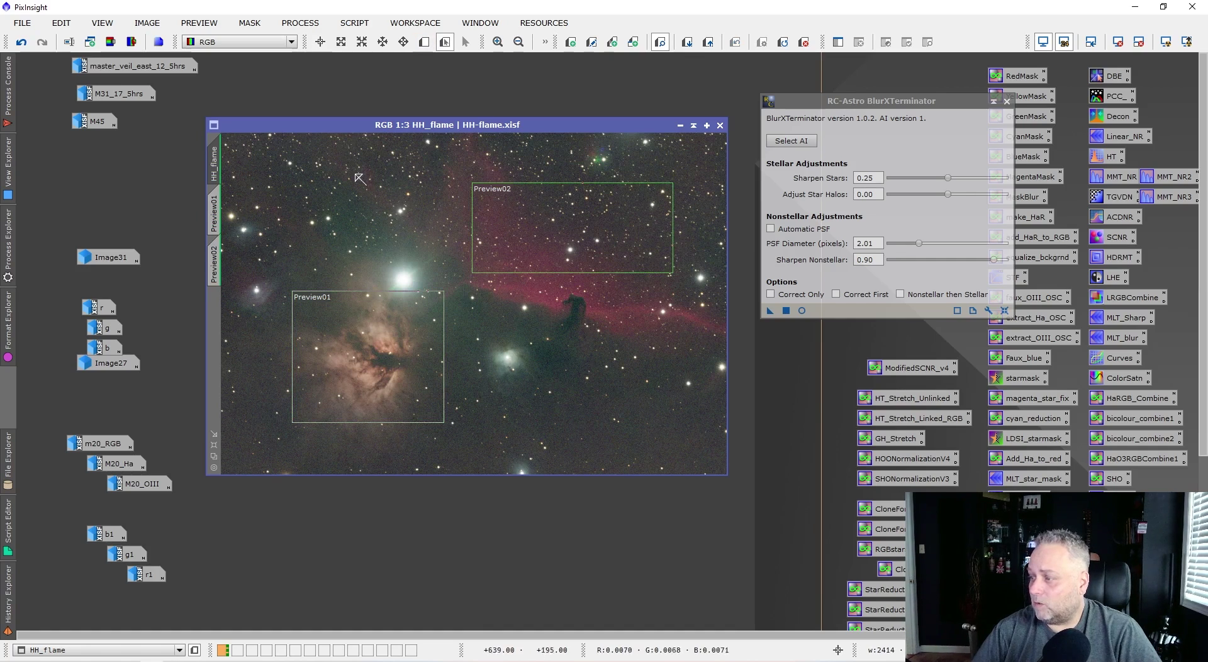
Step: Evaluate the star PSF of the full HH_flame image with the PSFImage script, using the Moffat function
left_click(298, 24)
left_click(298, 24)
left_click(354, 23)
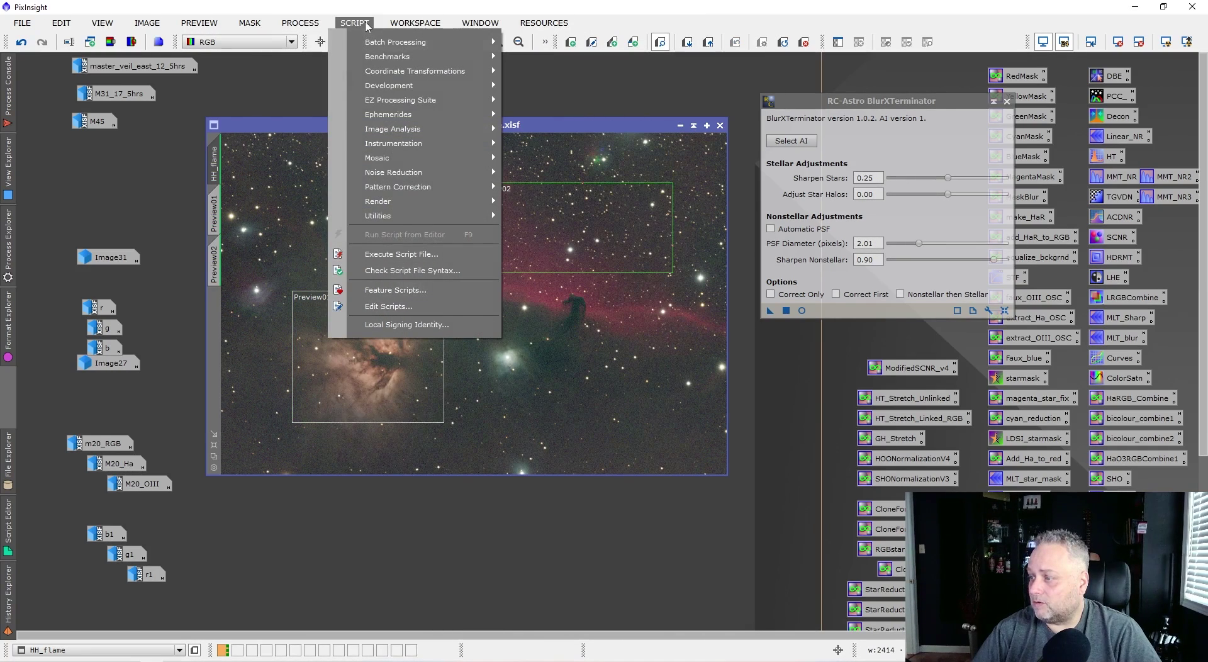
mouse_move(395, 201)
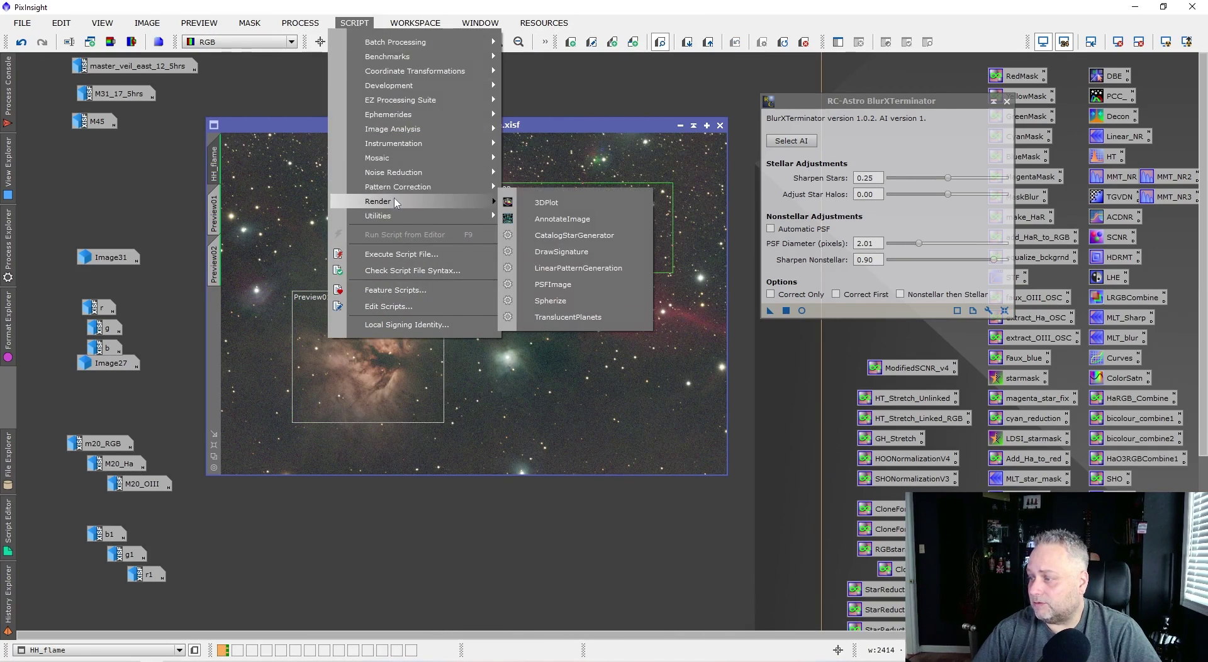
left_click(591, 282)
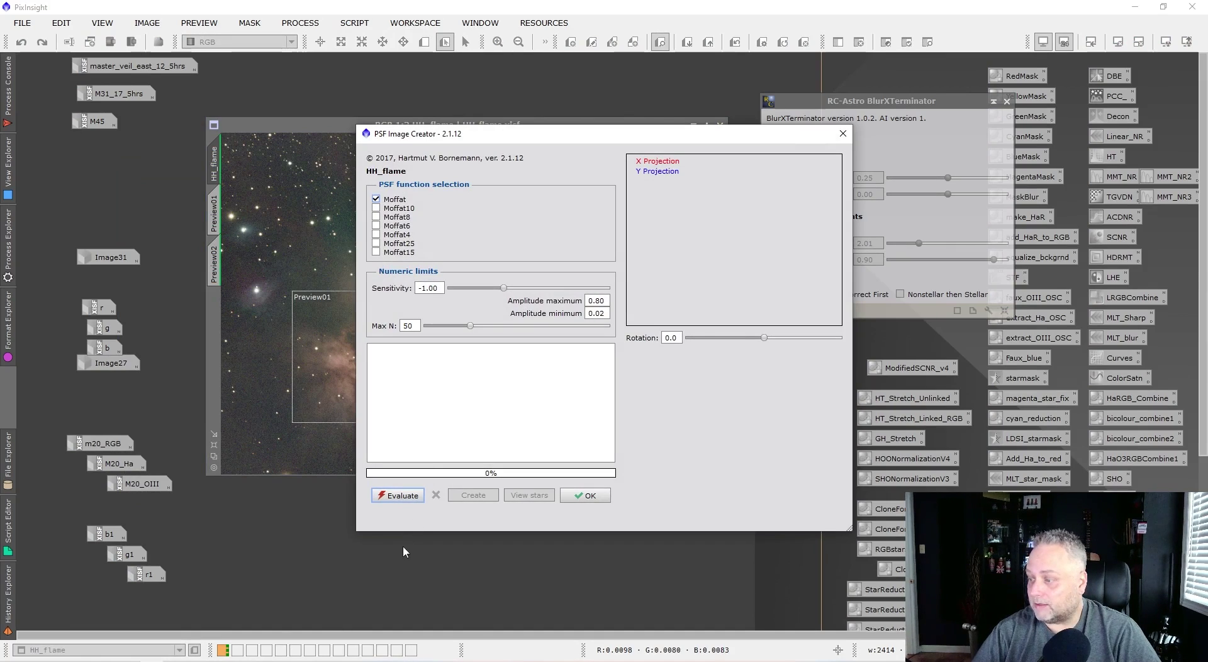
left_click(405, 495)
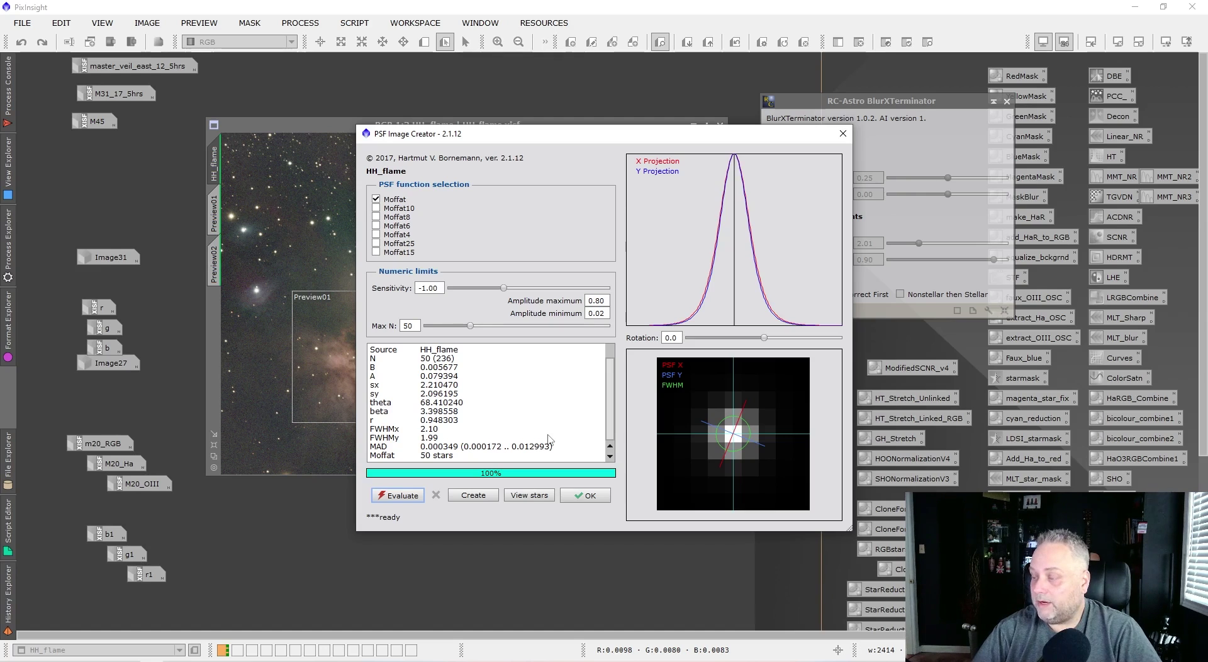
Step: Apply BlurXTerminator with a manual PSF diameter of 2.00 pixels to the Flame Nebula in Preview01 of HH_flame
left_click(843, 133)
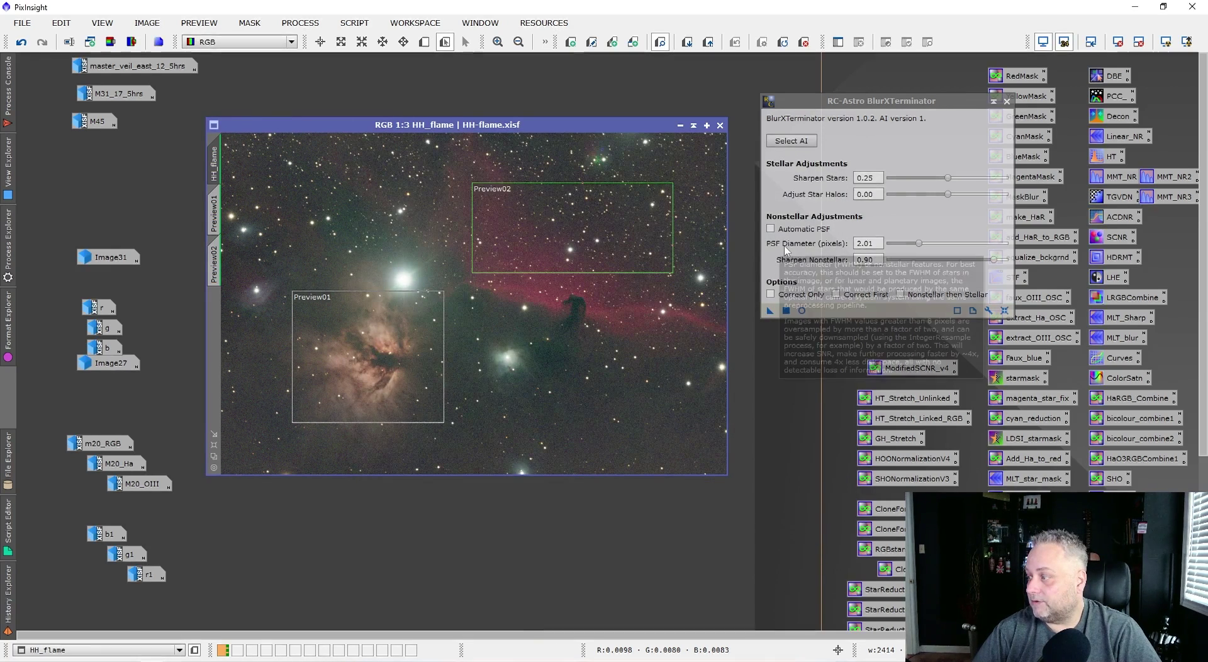
left_click(866, 244)
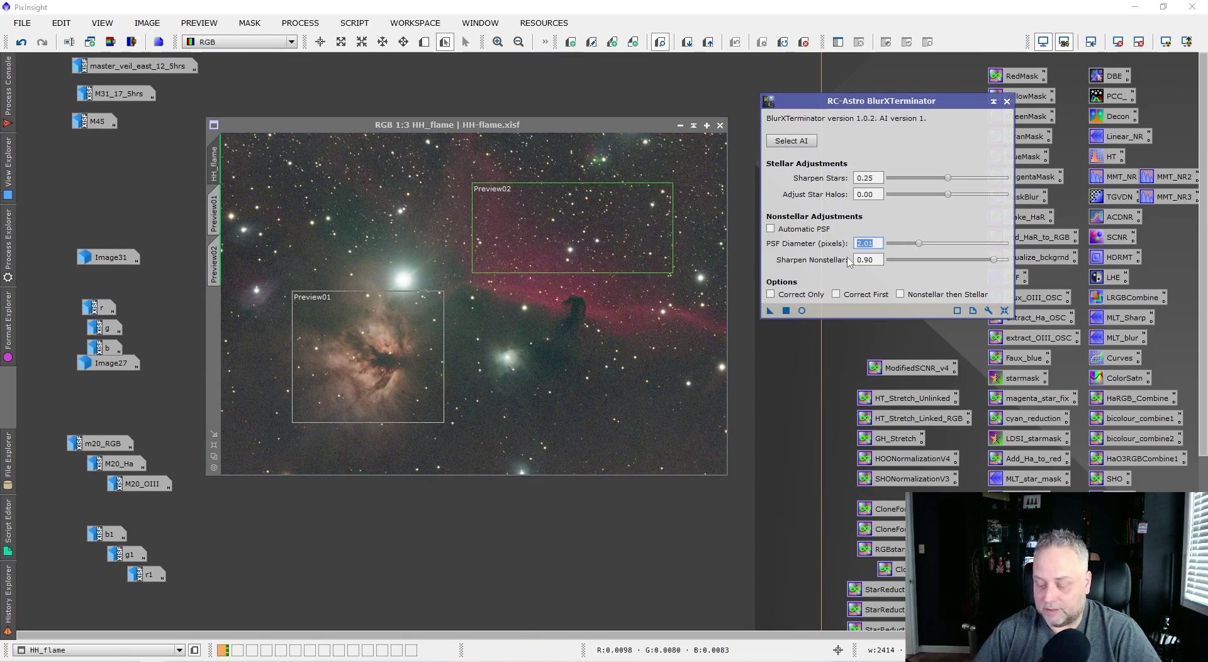
type("200")
key("Return")
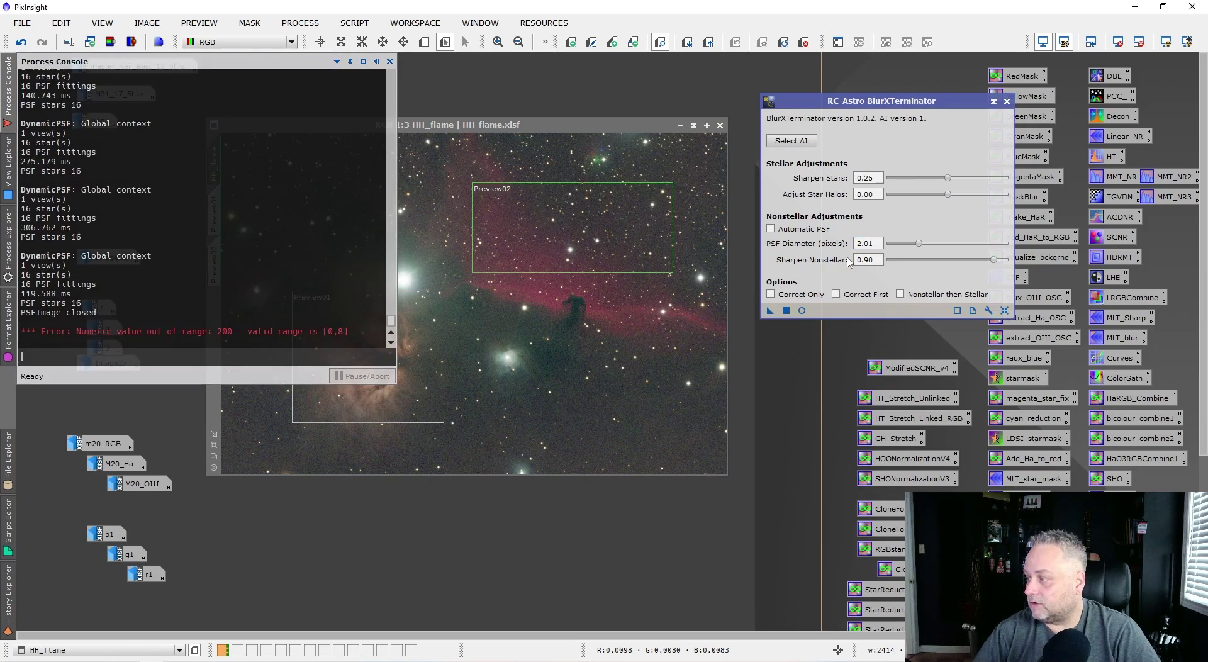
left_click(880, 244)
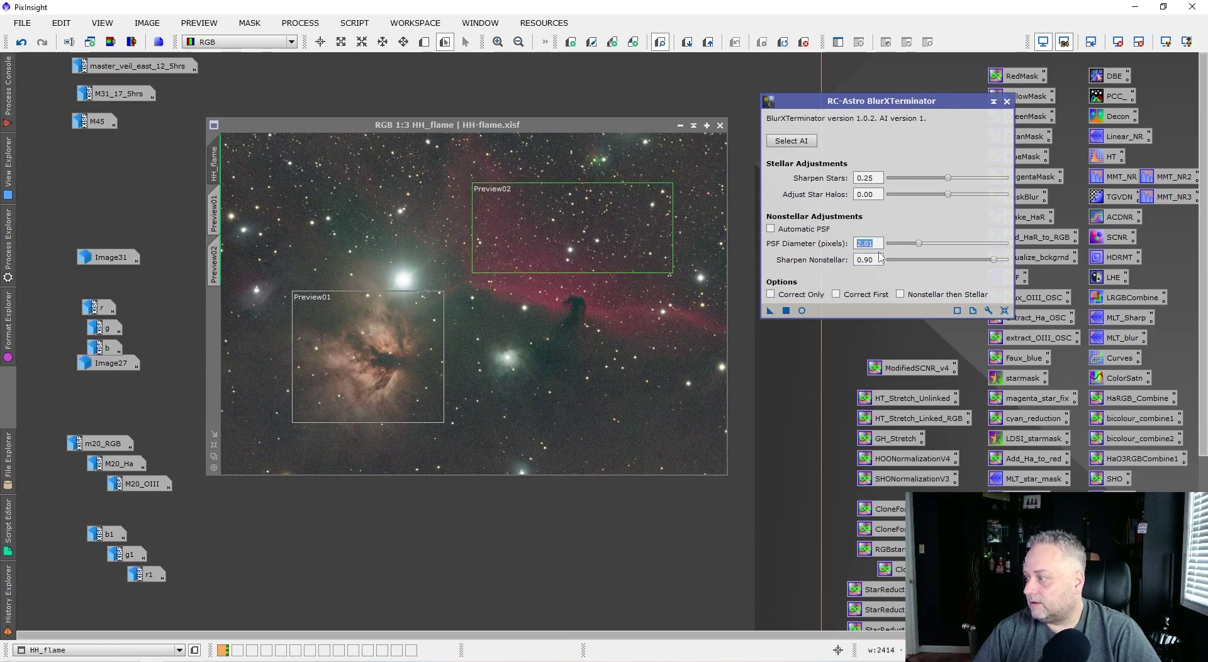
type("2.0")
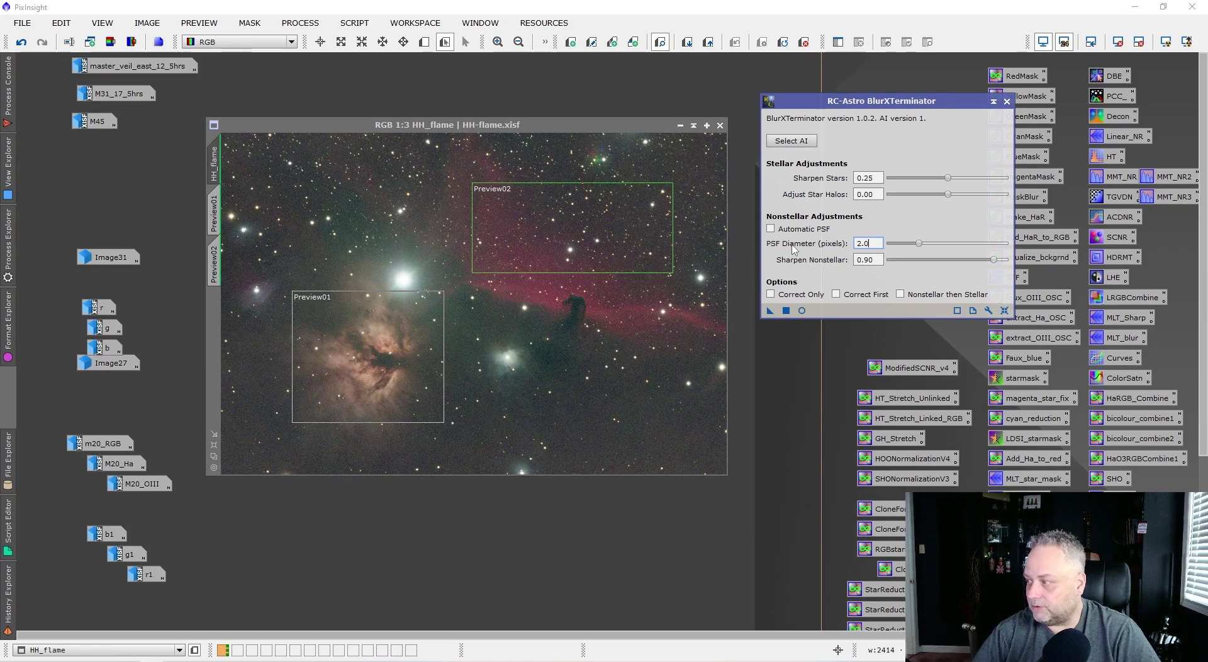
type("0")
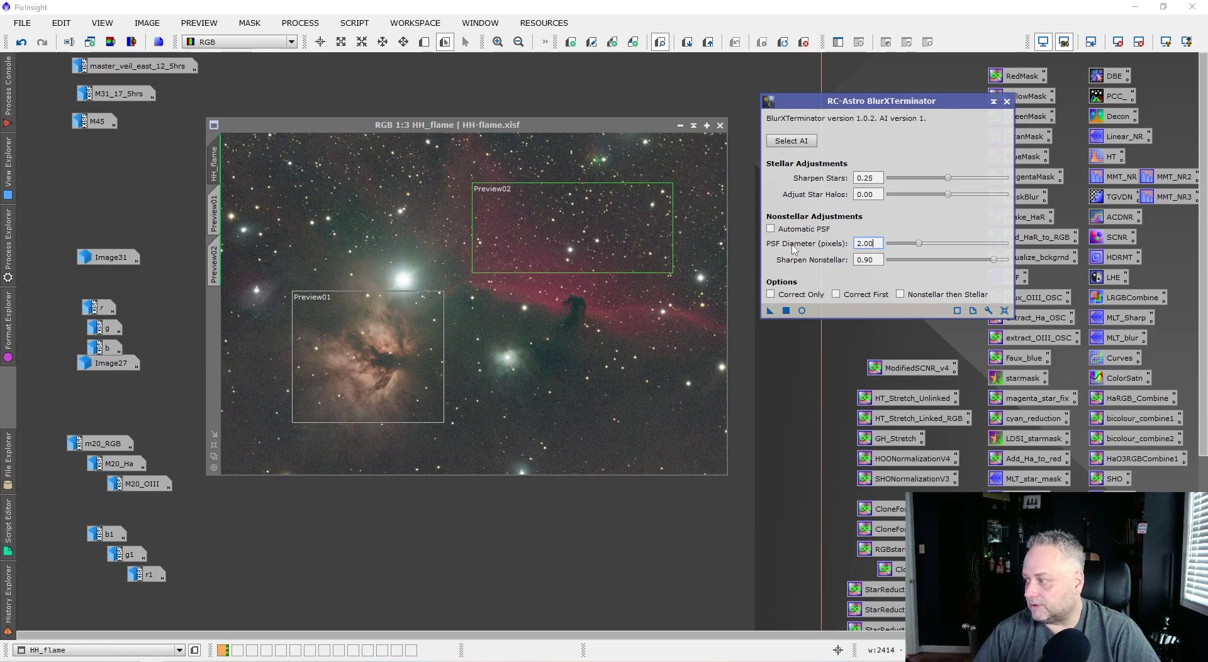
left_click(217, 222)
left_click(768, 311)
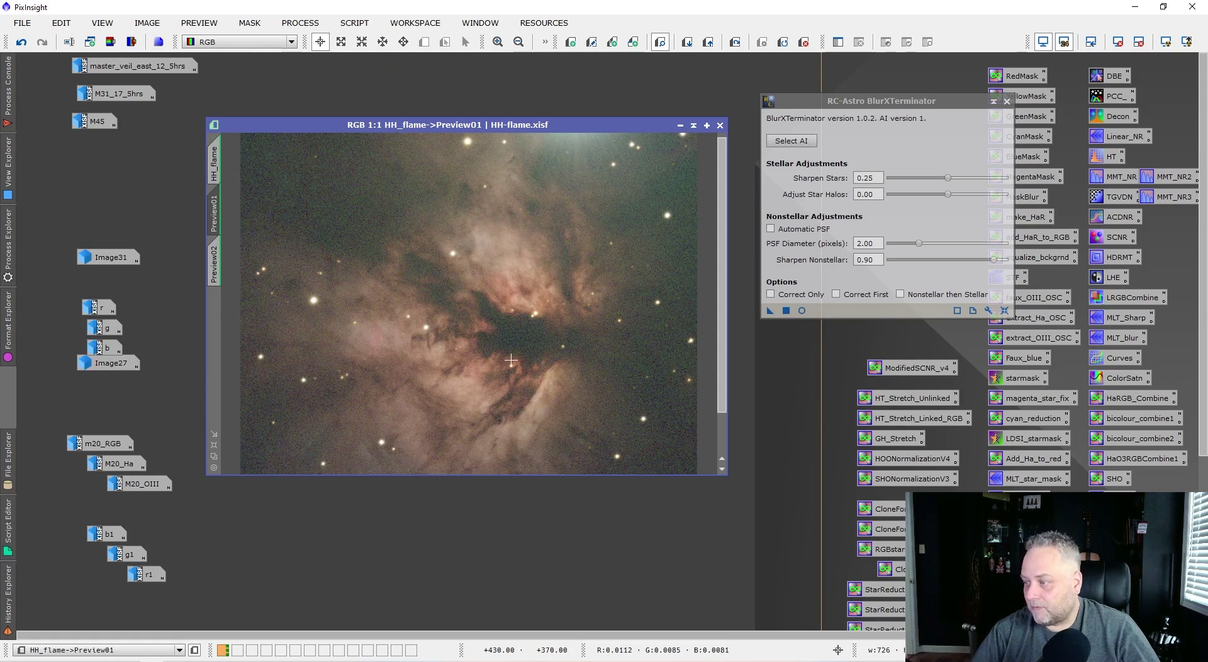
Step: Compare the overall Flame Nebula detail in HH_flame's Preview01 before and after BlurXTerminator
key("ctrl+z")
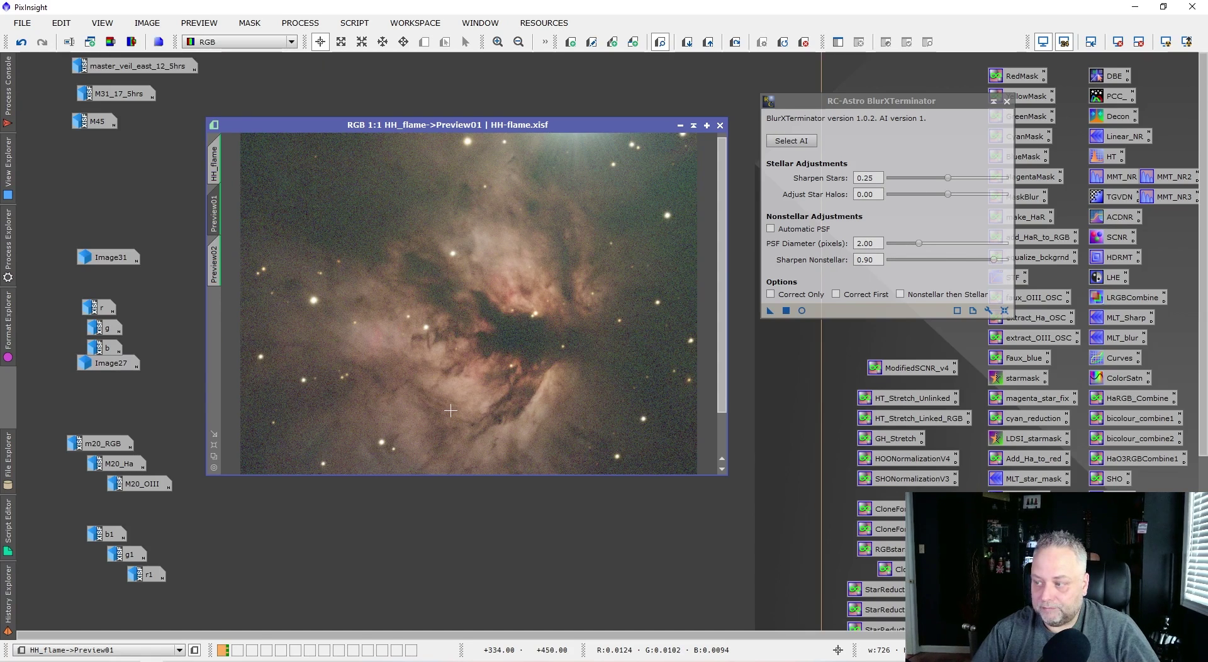
key("ctrl+y")
key("ctrl+z")
key("ctrl+y")
key("ctrl+z")
key("ctrl+y")
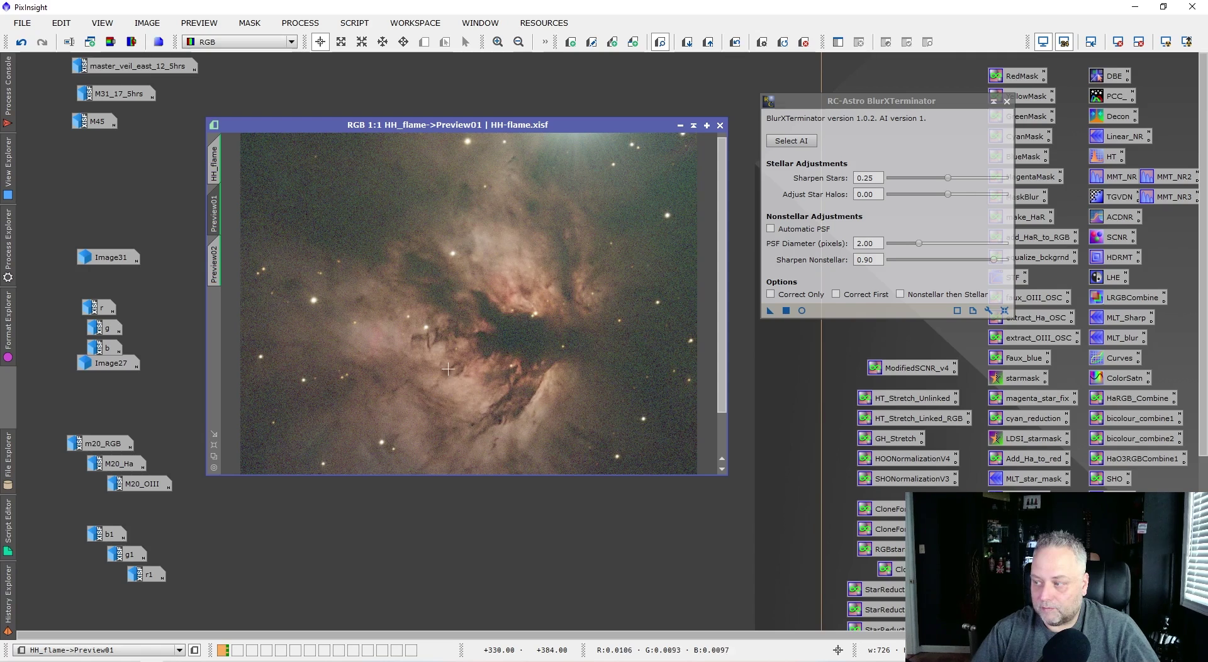
Step: Compare the fine dust structures around the nebula's dark core at 2:1 magnification before and after BlurXTerminator
scroll(449, 365, "up", 1)
key("ctrl+z")
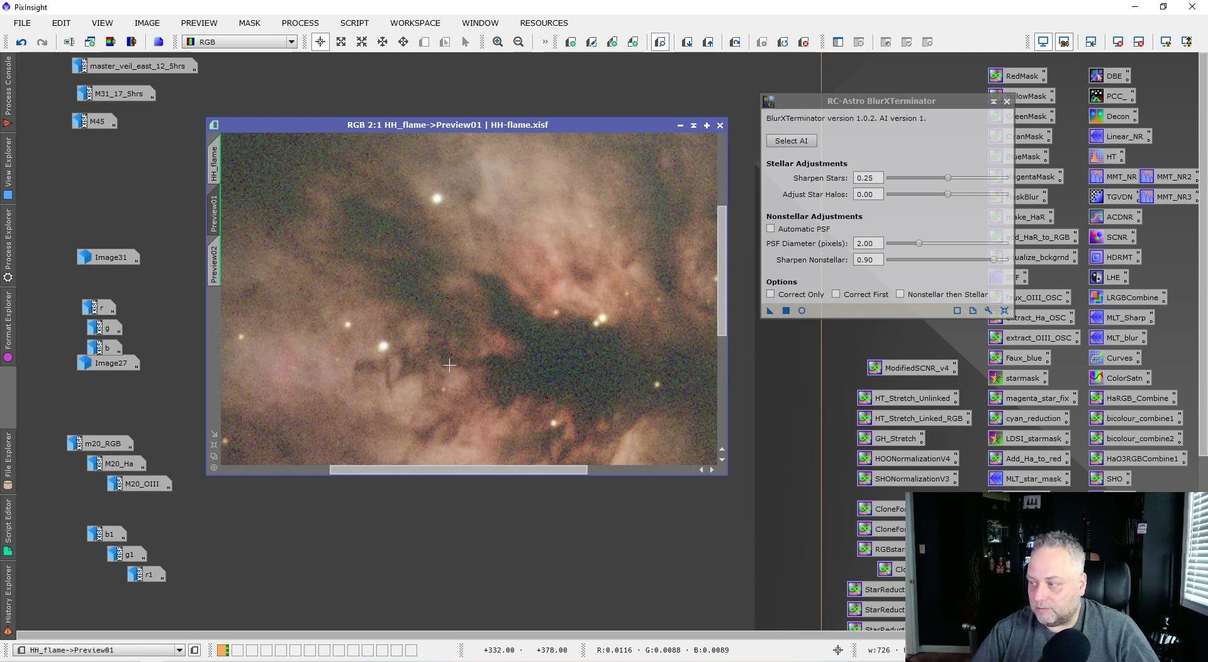
key("ctrl+y")
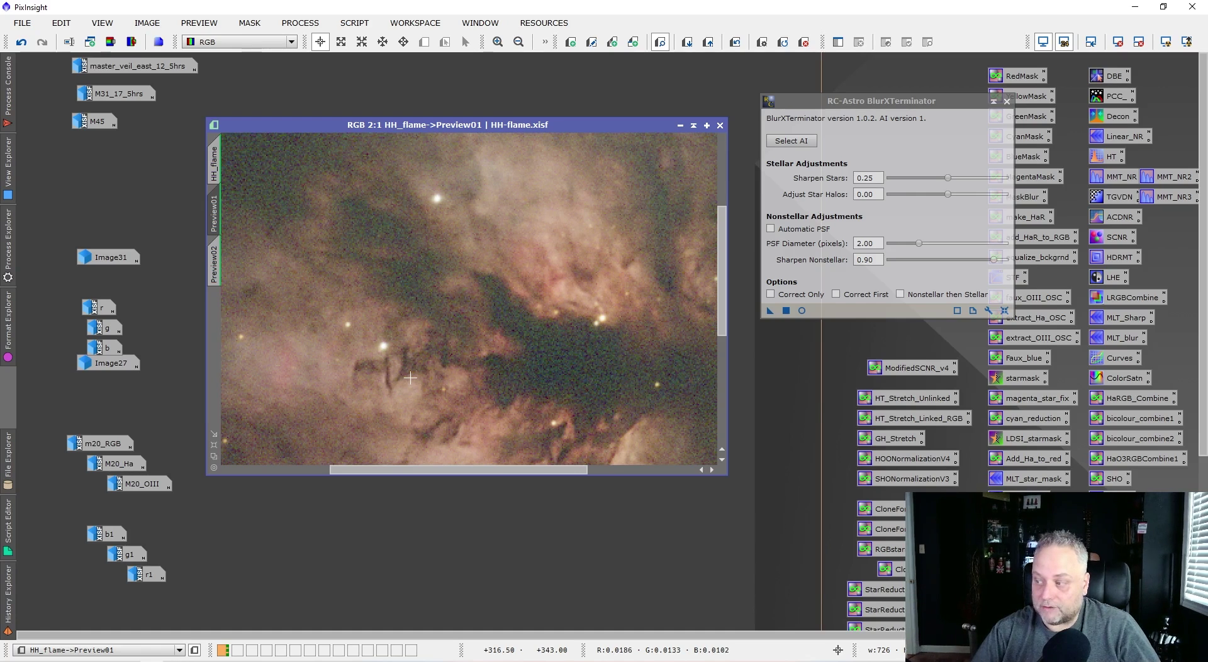
key("ctrl+shift+z")
key("ctrl+shift+z")
key("ctrl+shift+z")
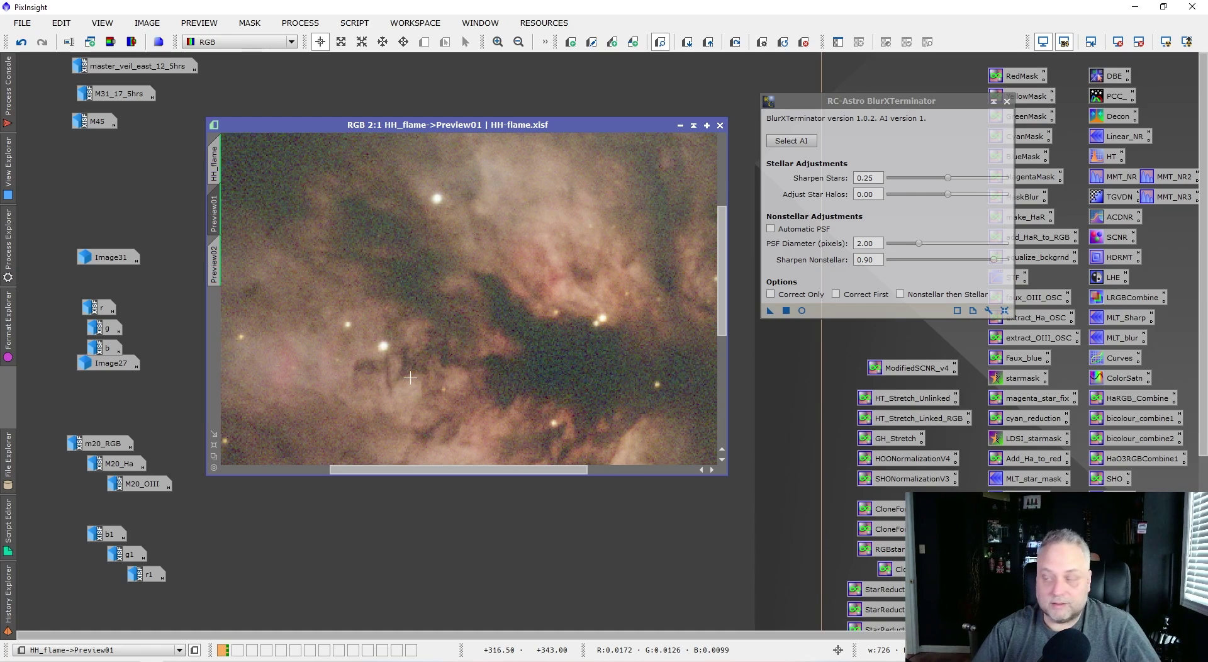
key("ctrl+shift+z")
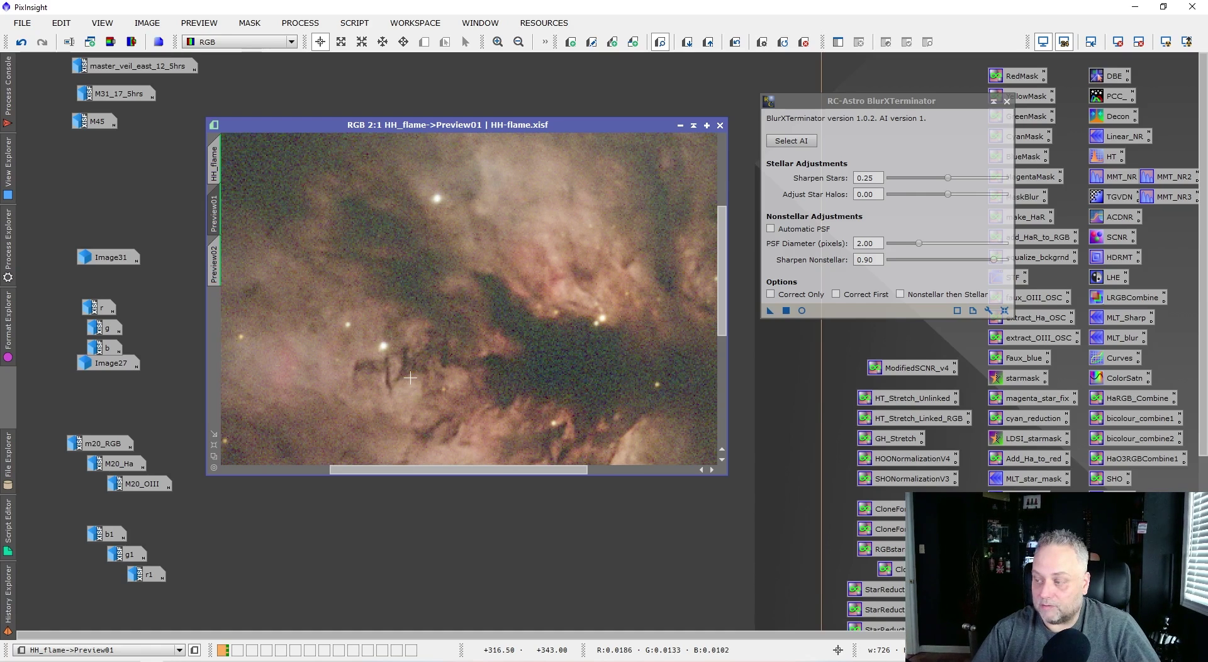
key("ctrl+shift+z")
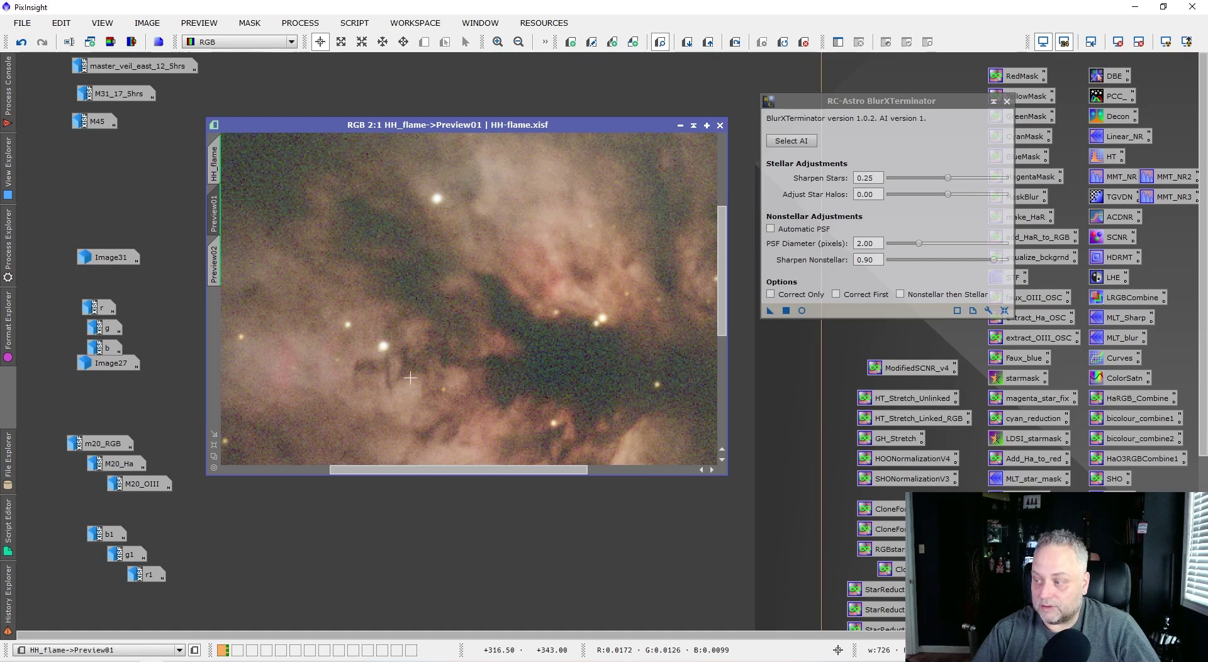
key("ctrl+shift+z")
key("ctrl+shift+z")
key("ctrl+shift+z")
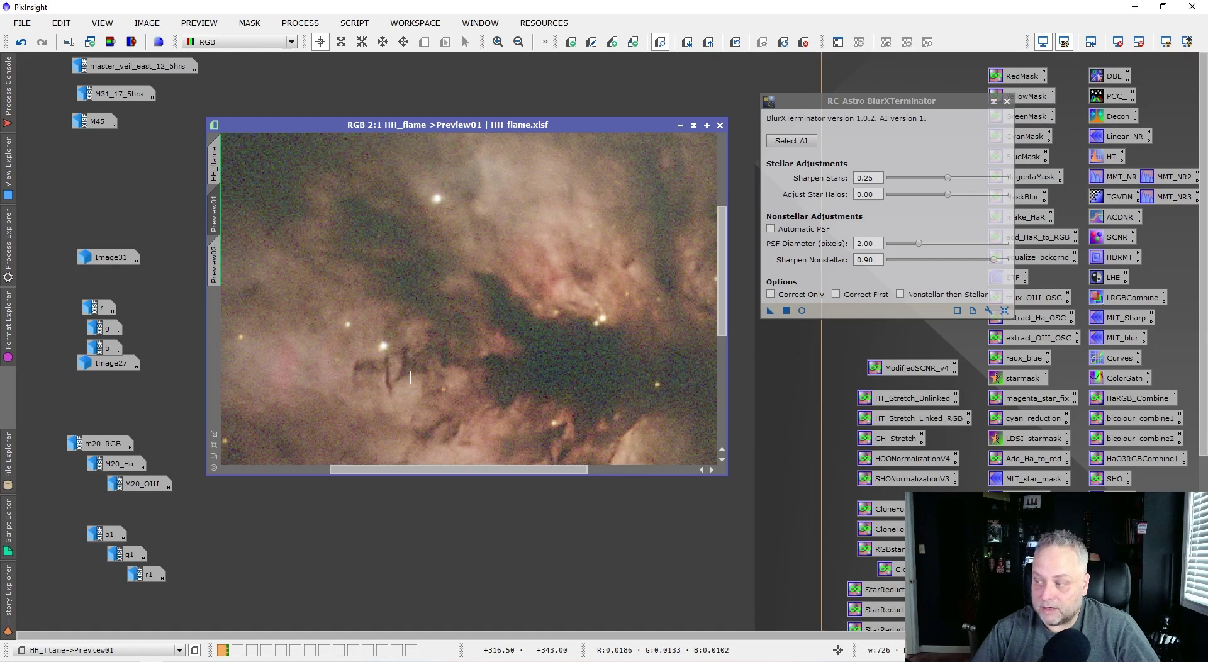
key("ctrl+shift+z")
key("ctrl+shift+z")
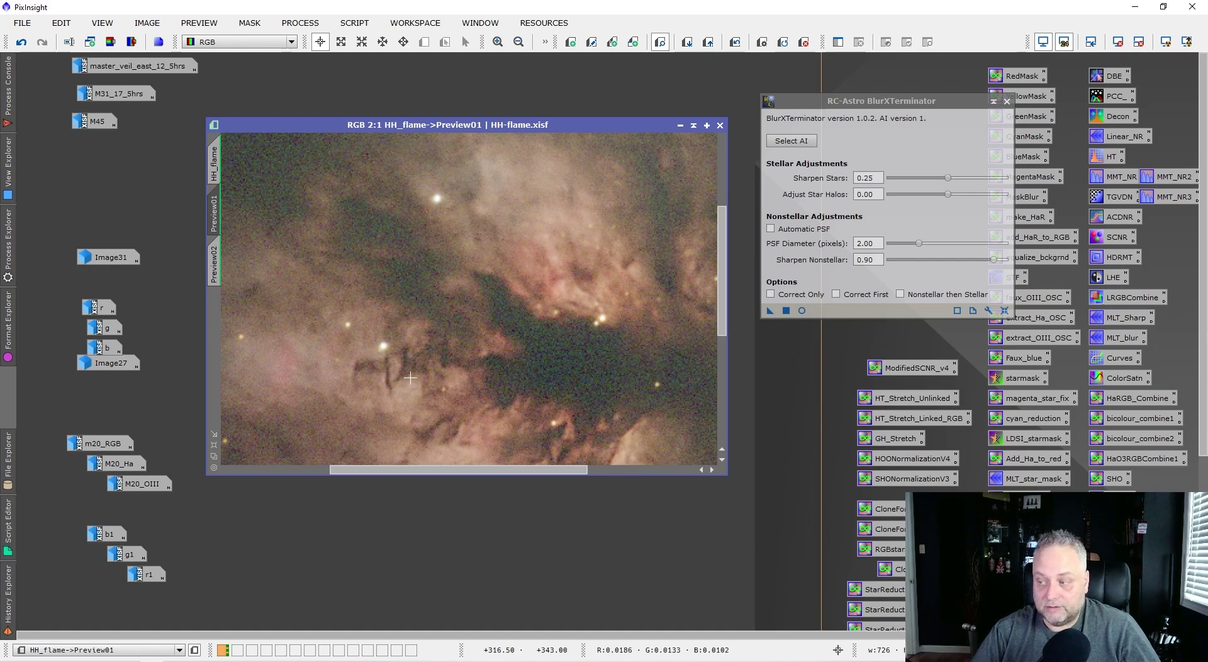
key("ctrl+shift+z")
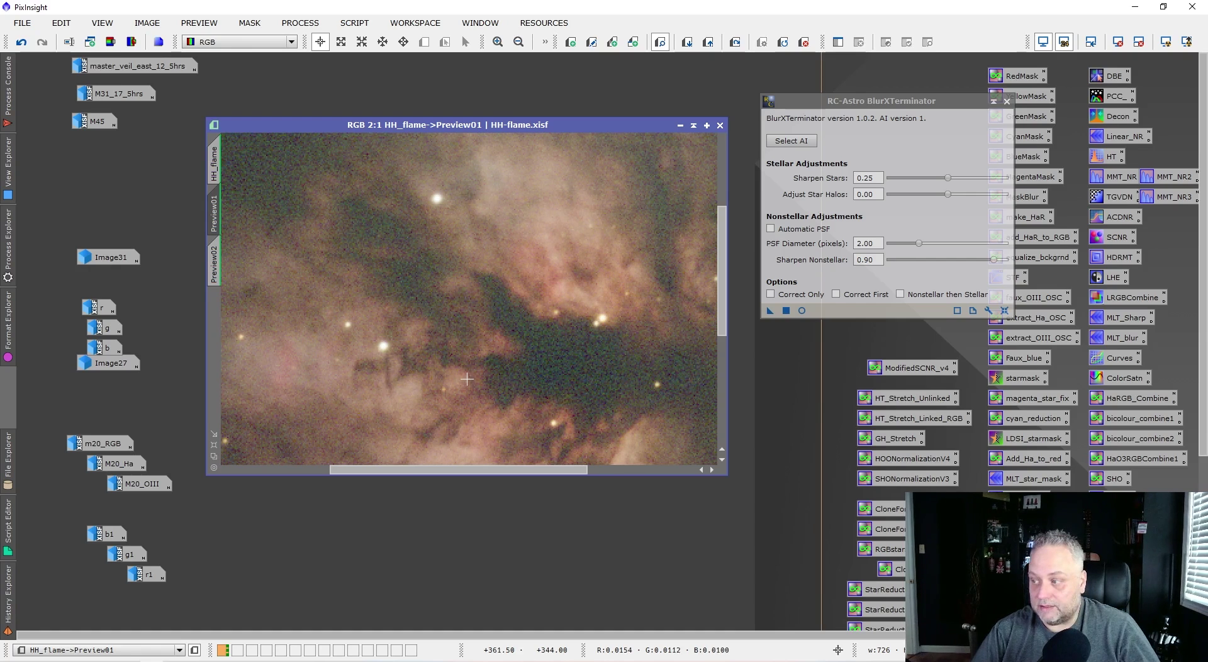
key("ctrl+shift+z")
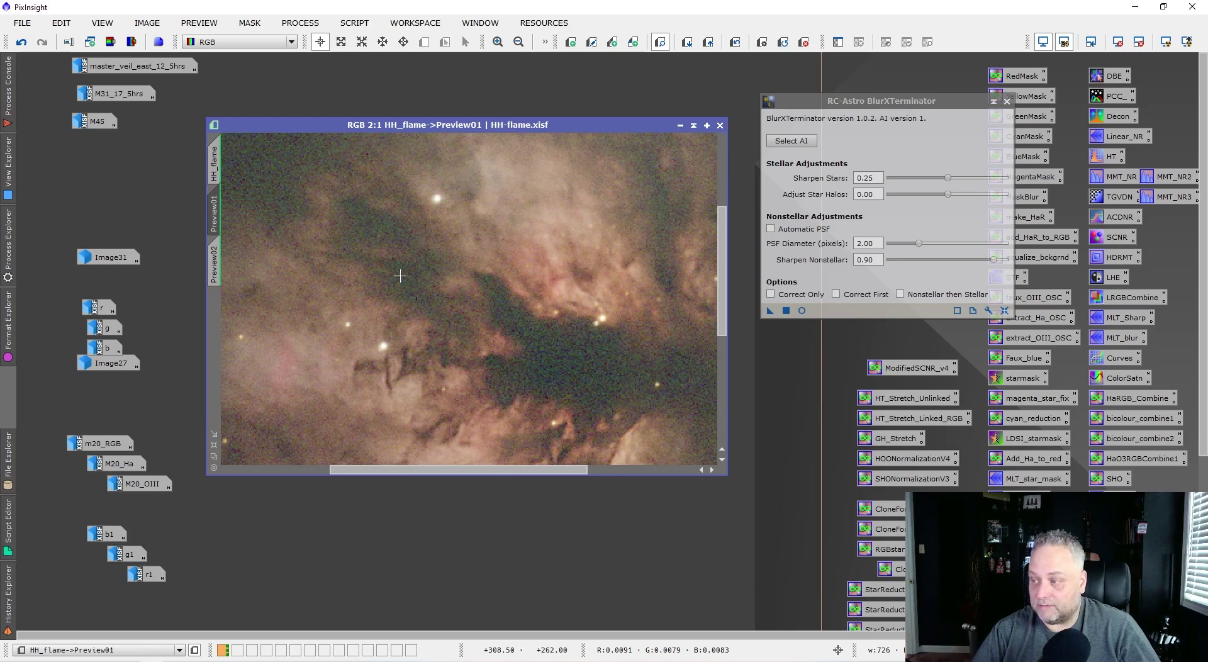
key("ctrl+shift+z")
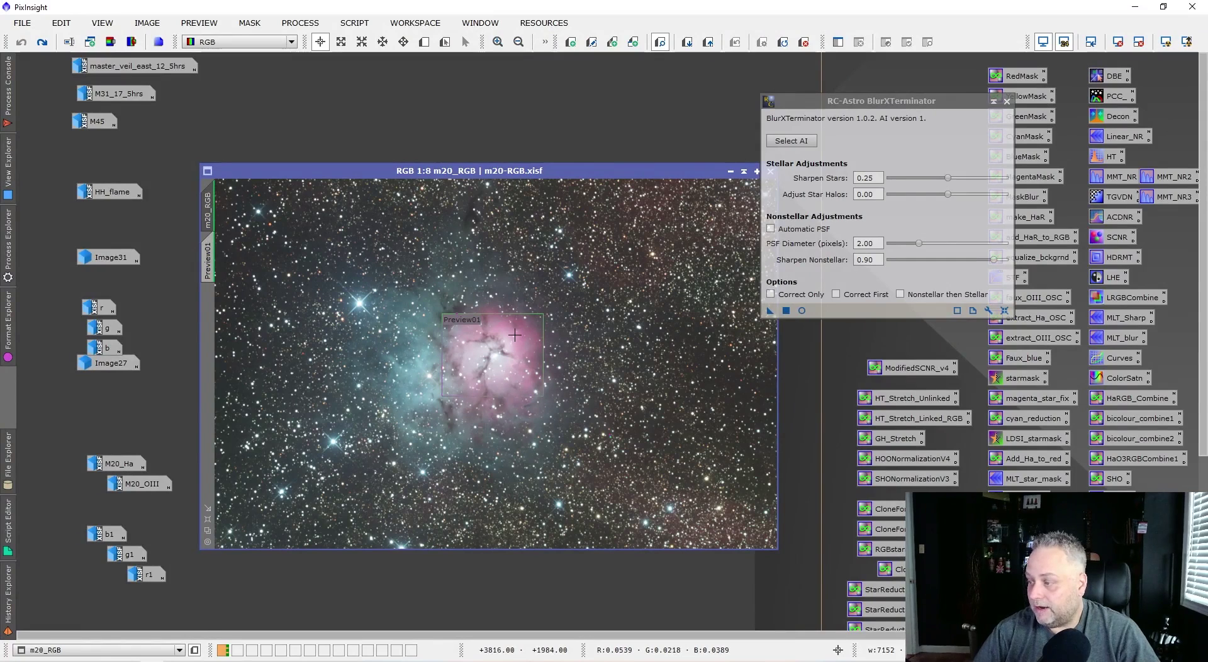
Step: Define a second preview in m20_RGB over the star field to the left of the Trifid Nebula
scroll(434, 347, "up", 5)
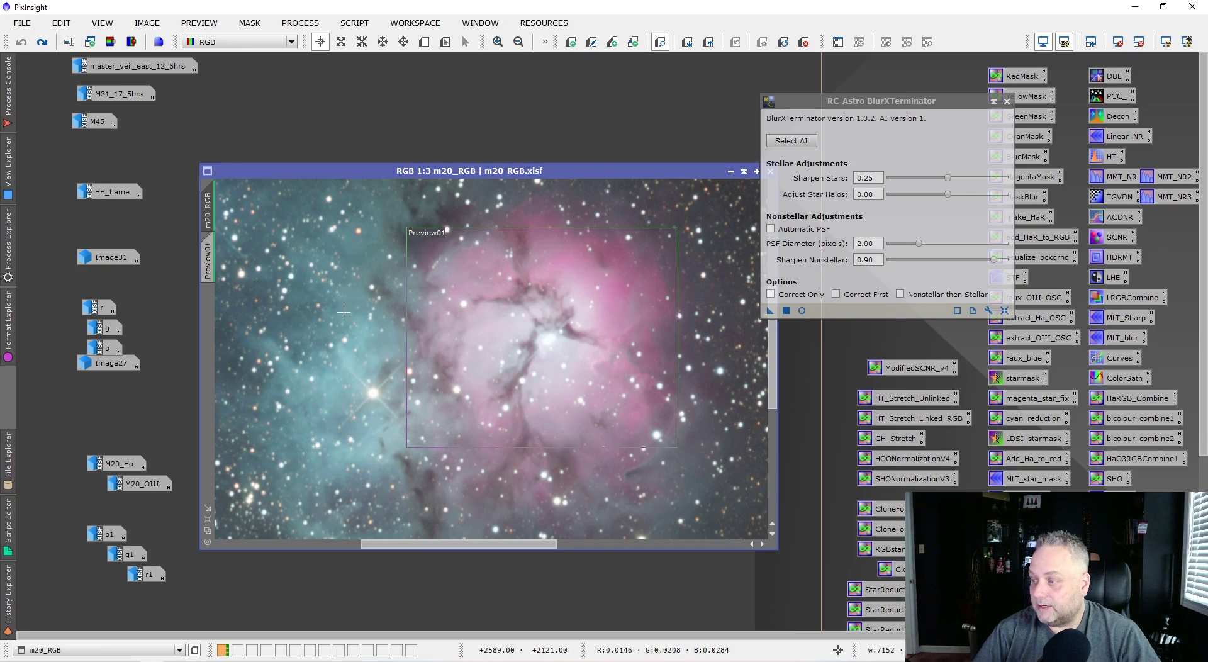
left_click(209, 258)
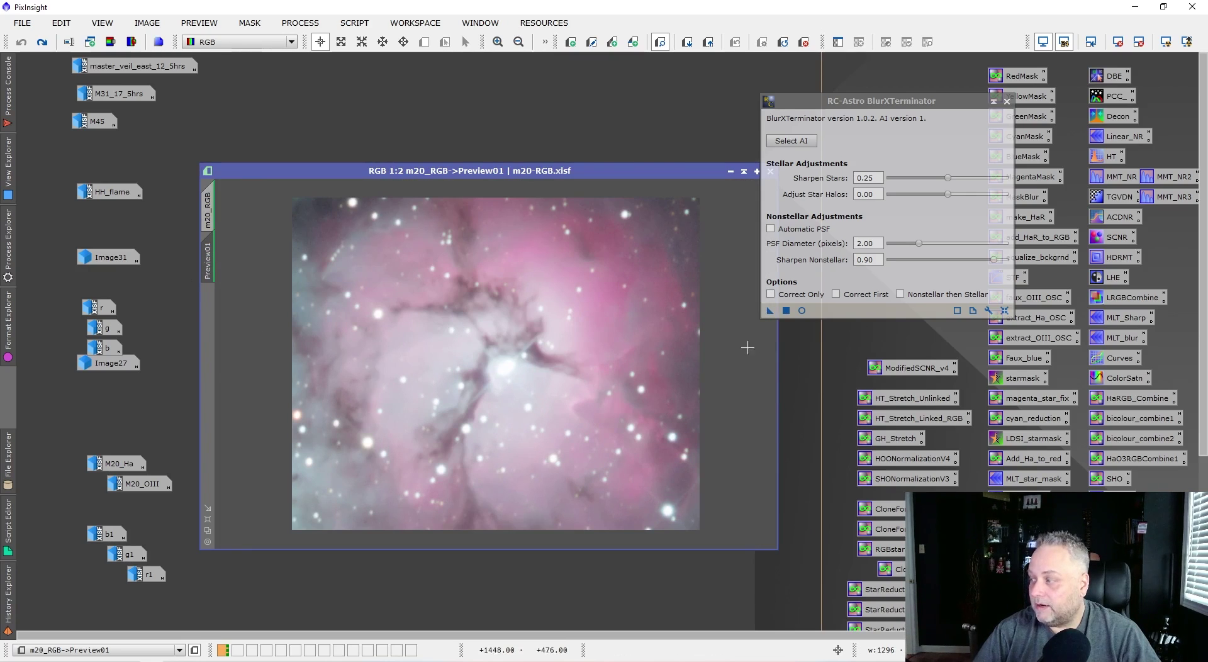
left_click(208, 210)
scroll(411, 363, "down", 5)
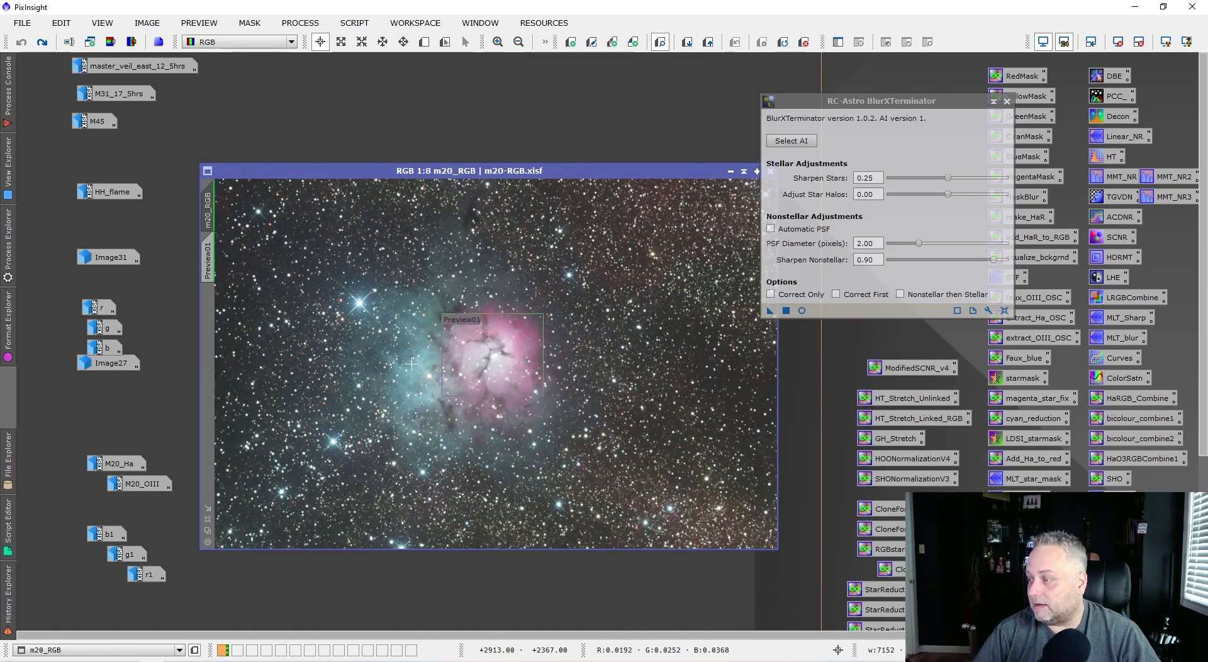
scroll(411, 363, "down", 1)
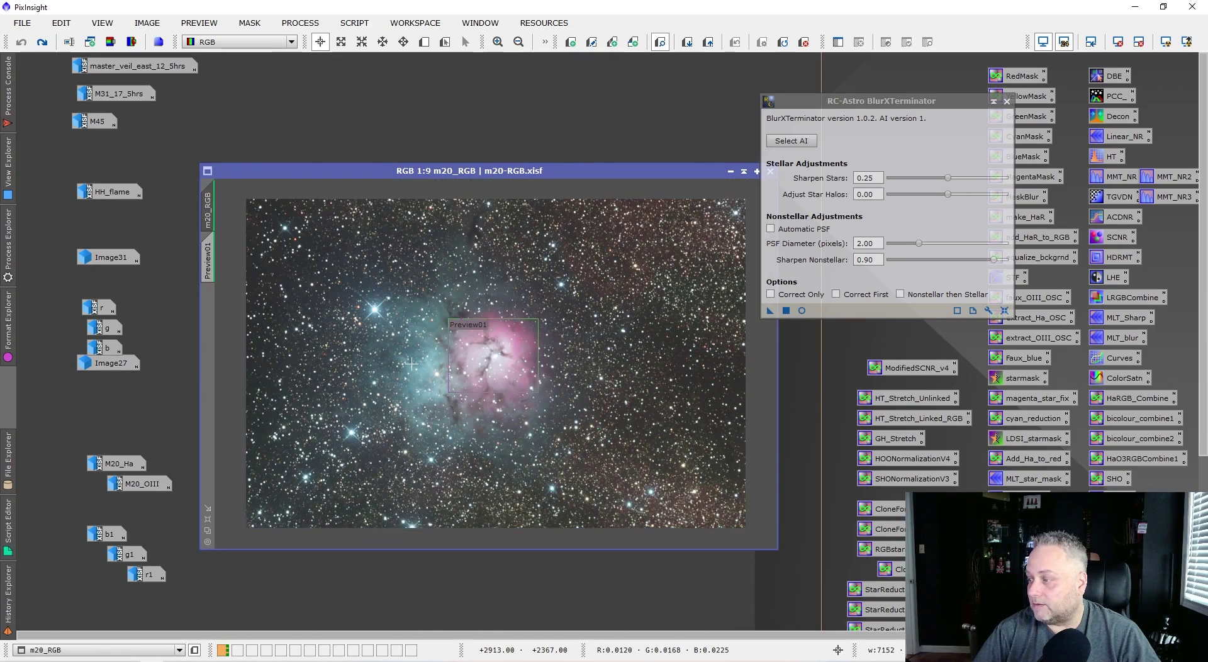
left_click(425, 43)
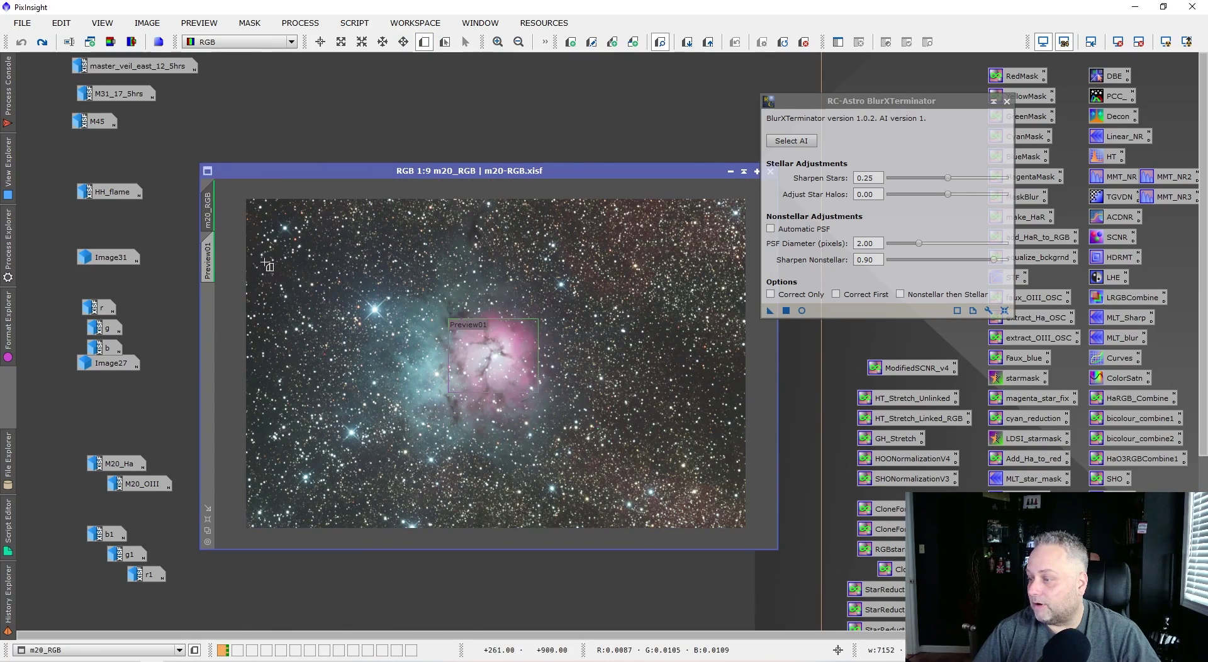
left_click_drag(257, 257, 355, 380)
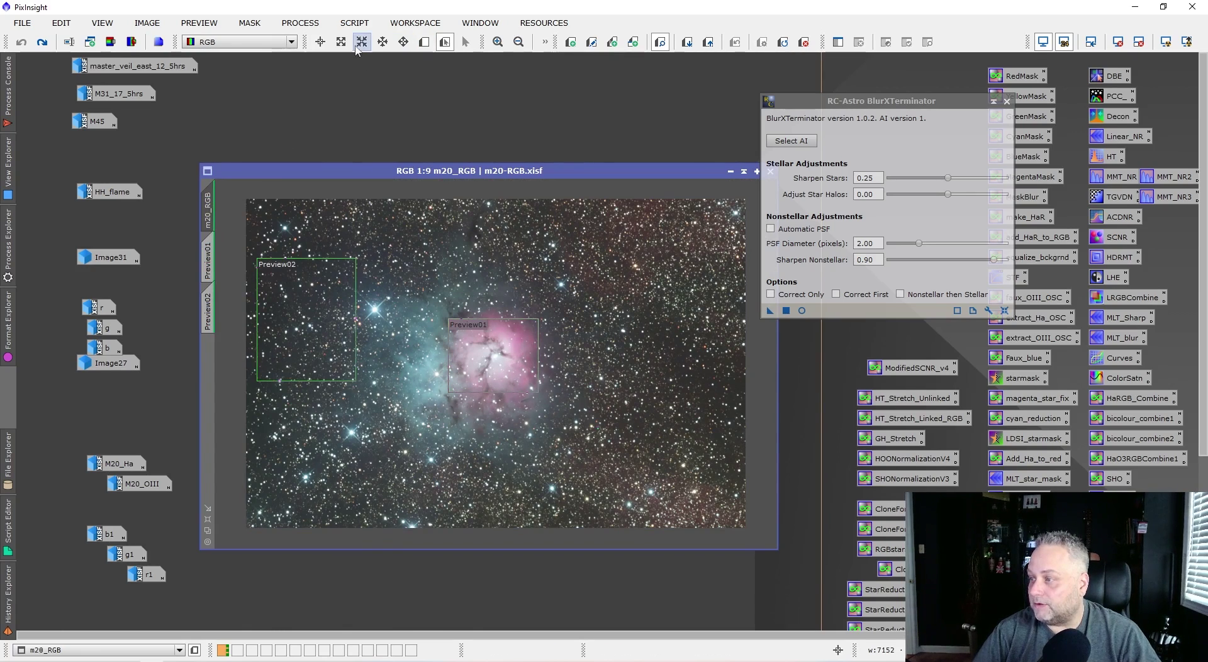
Step: Evaluate the star PSF of m20_RGB's Preview02 with the PSFImage script, using the Moffat function
left_click(208, 311)
left_click(354, 23)
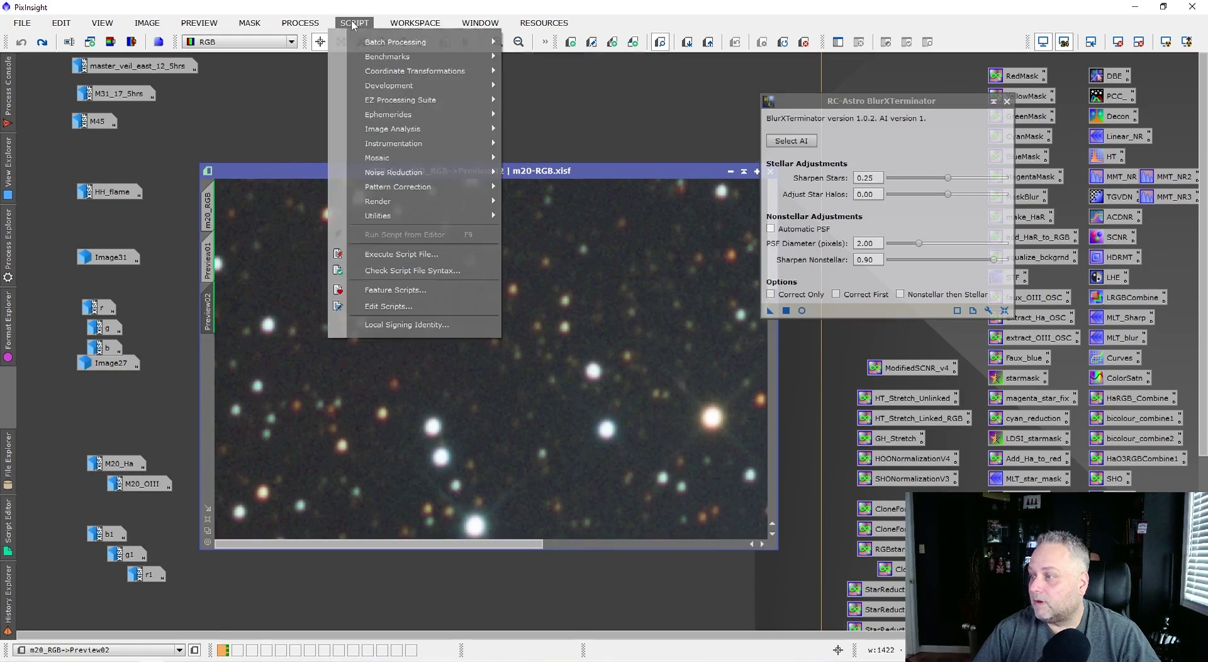
mouse_move(387, 201)
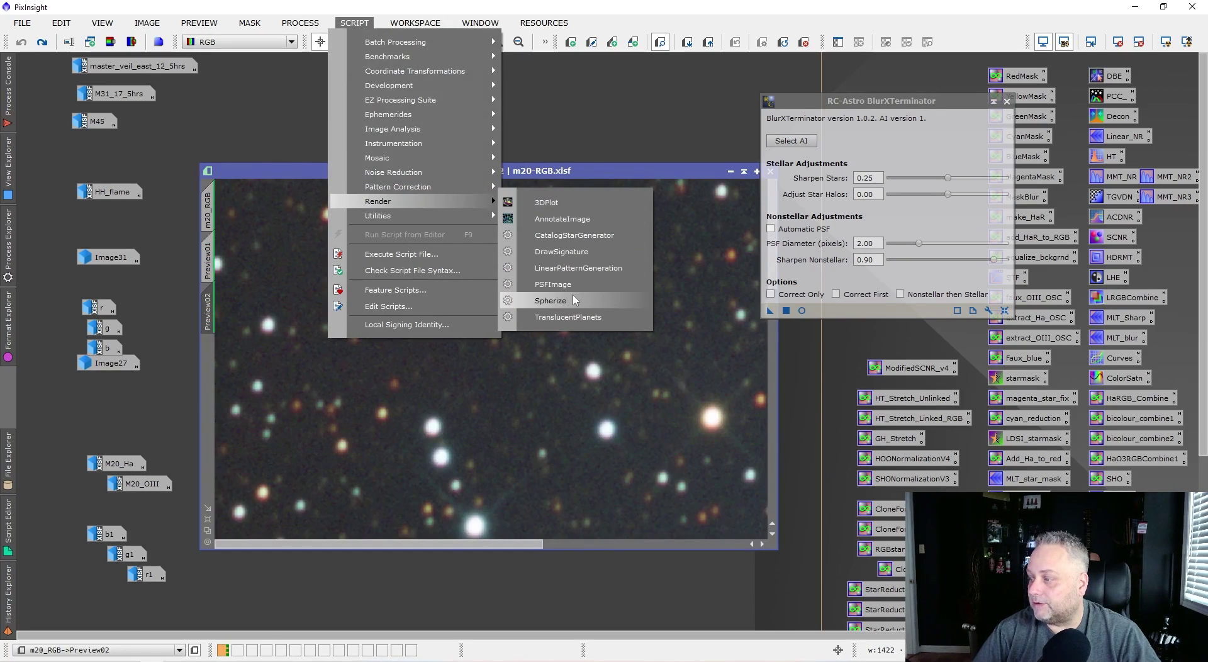
left_click(552, 284)
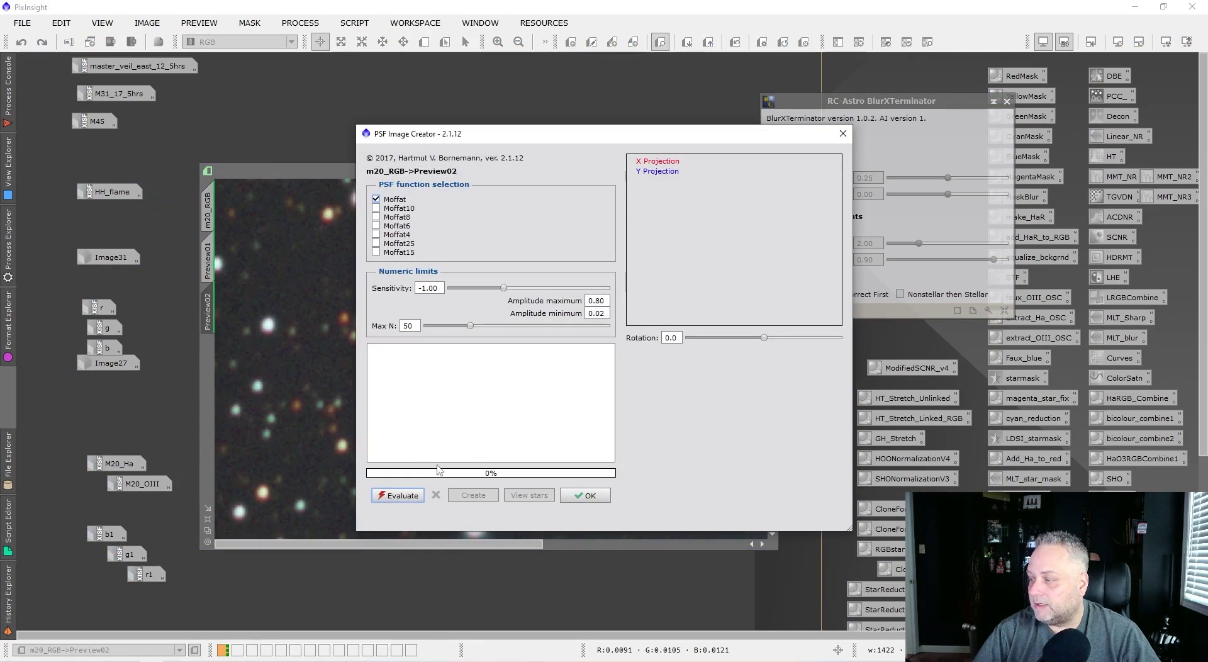
left_click(397, 495)
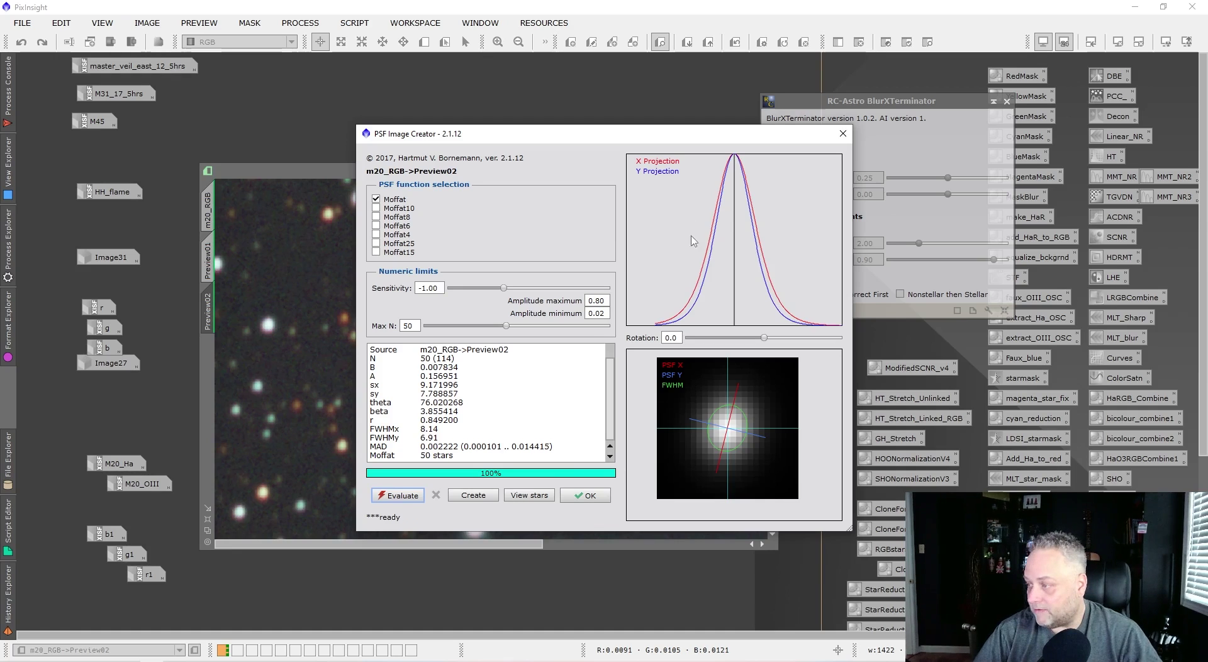
left_click(842, 133)
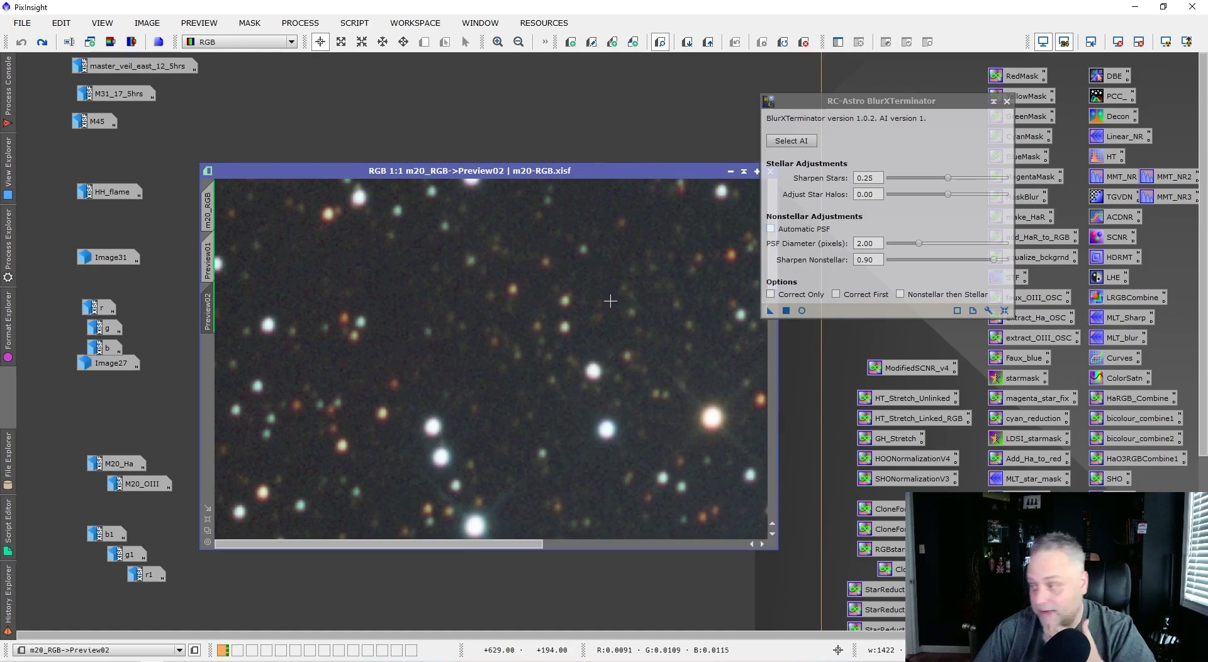
Step: Set BlurXTerminator's manual PSF diameter to 7.50 pixels for the m20_RGB image
double_click(868, 243)
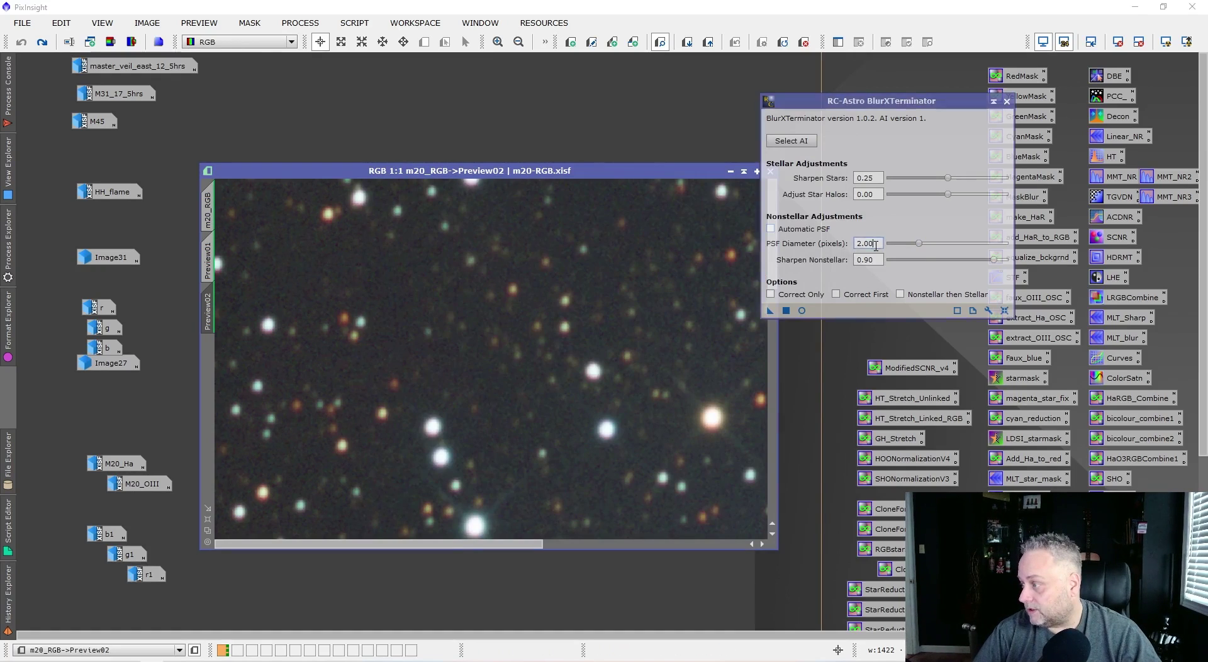
type("7.5")
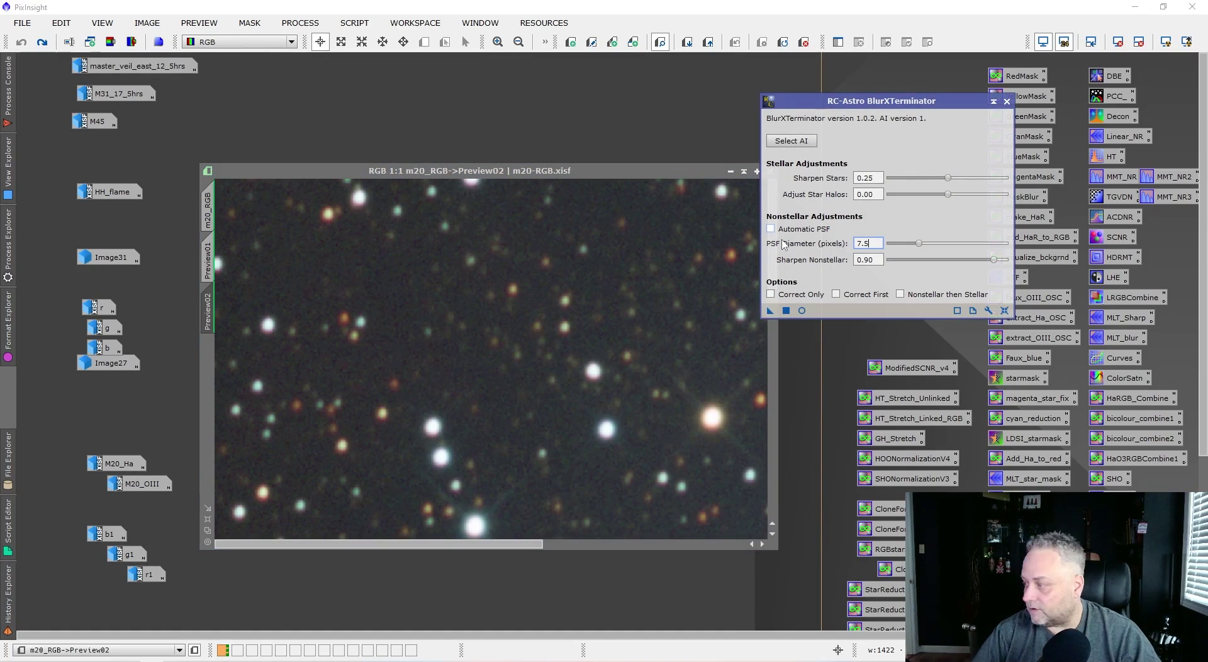
key("Return")
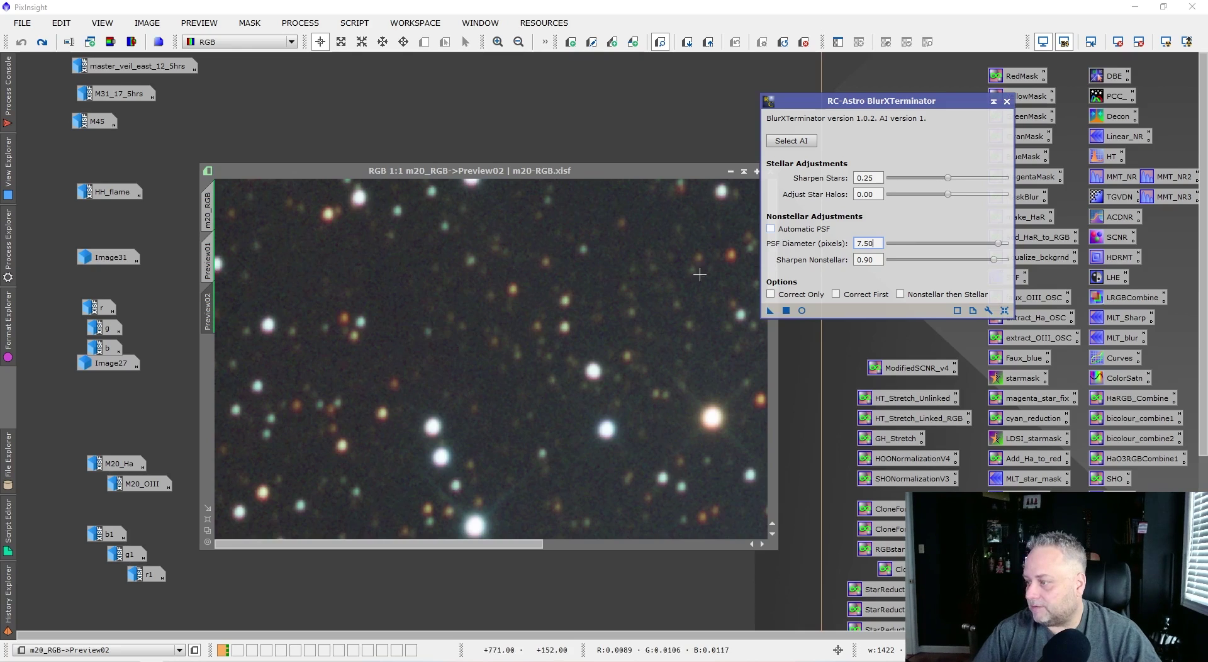
scroll(466, 320, "down", 2)
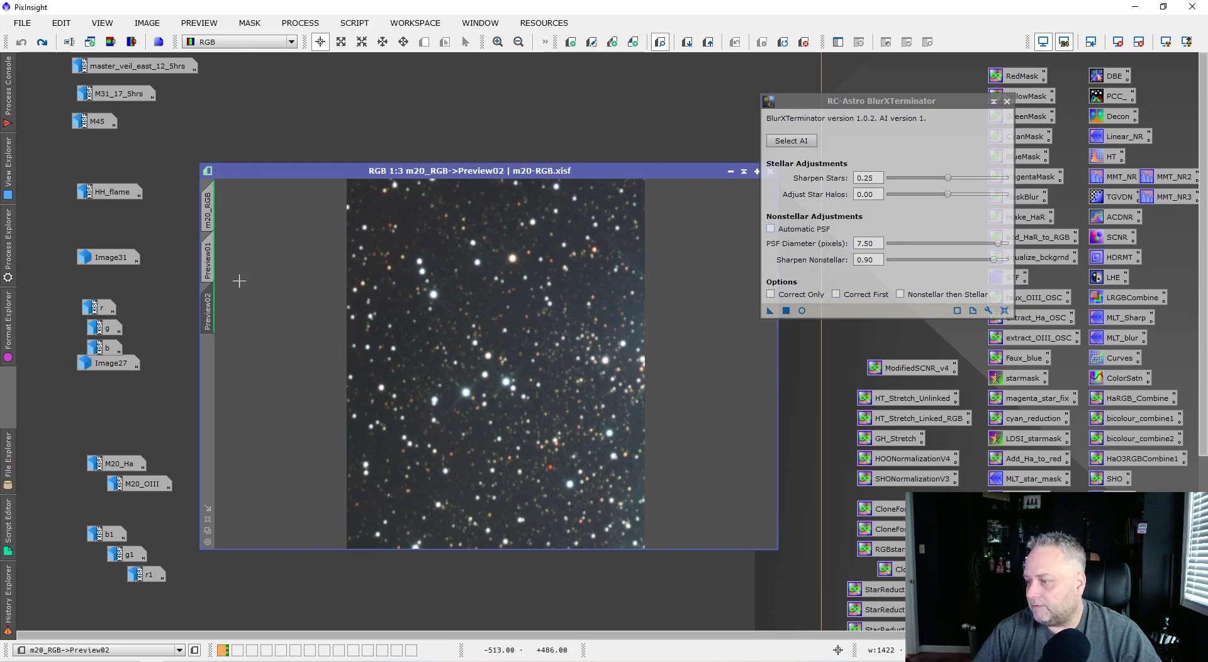
left_click_drag(199, 251, 203, 251)
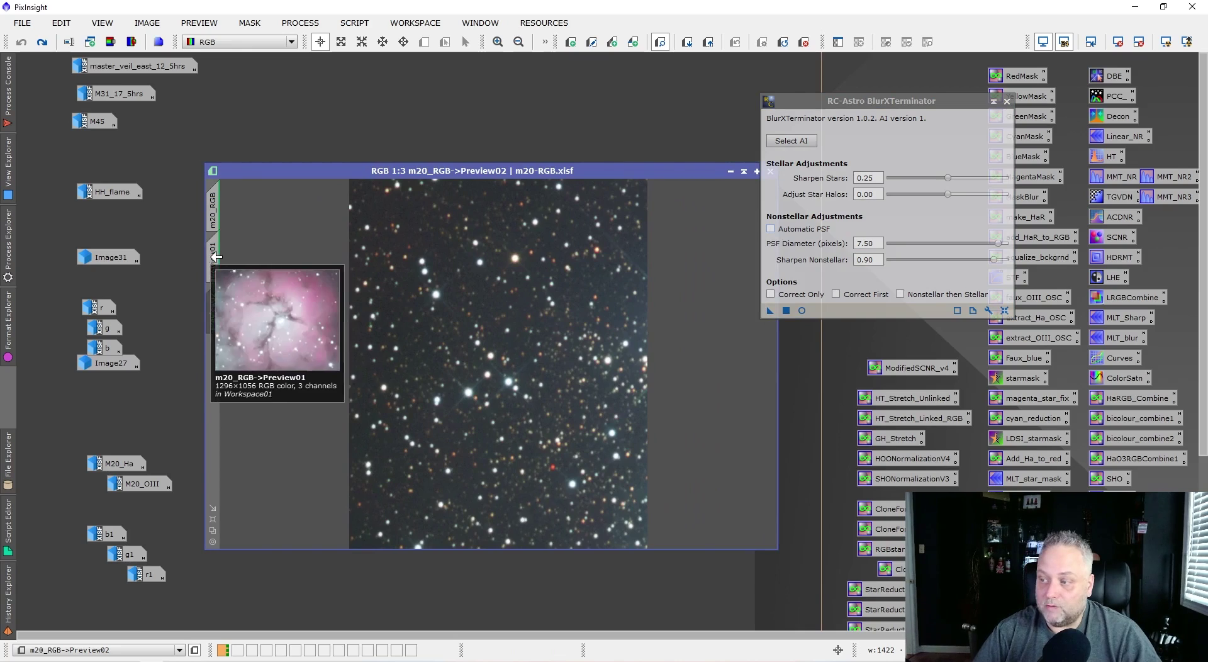
Step: Apply BlurXTerminator to m20_RGB's Preview01 of the Trifid core with the 7.50-pixel PSF diameter
left_click(217, 258)
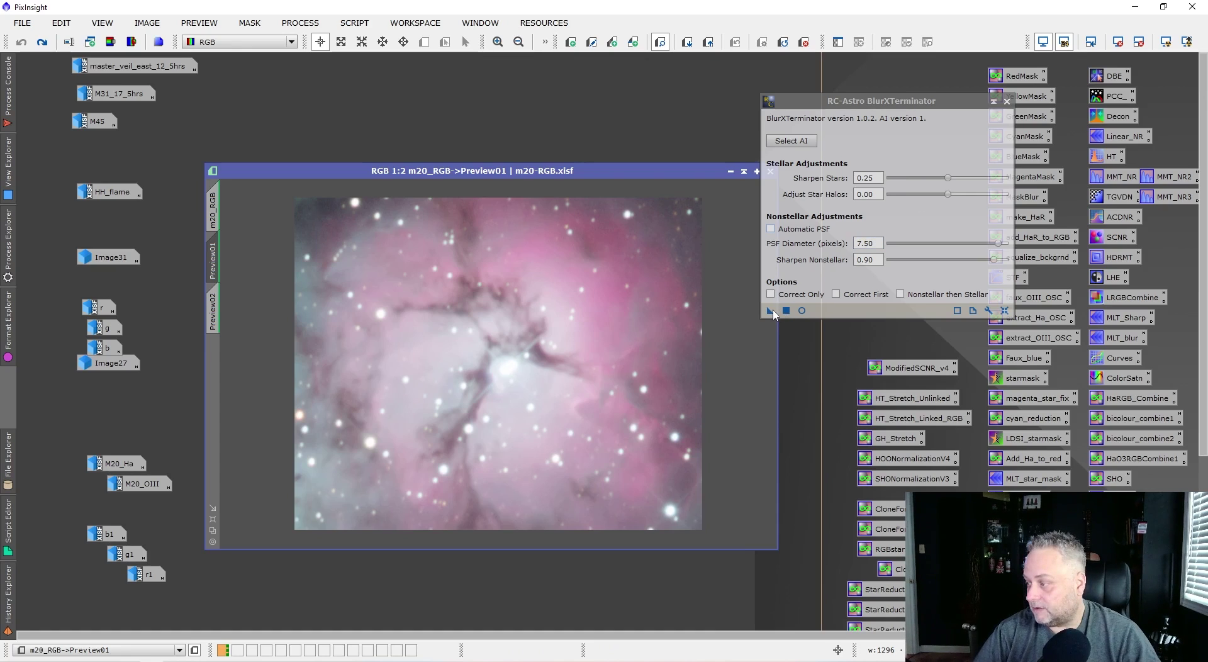
left_click_drag(771, 310, 475, 333)
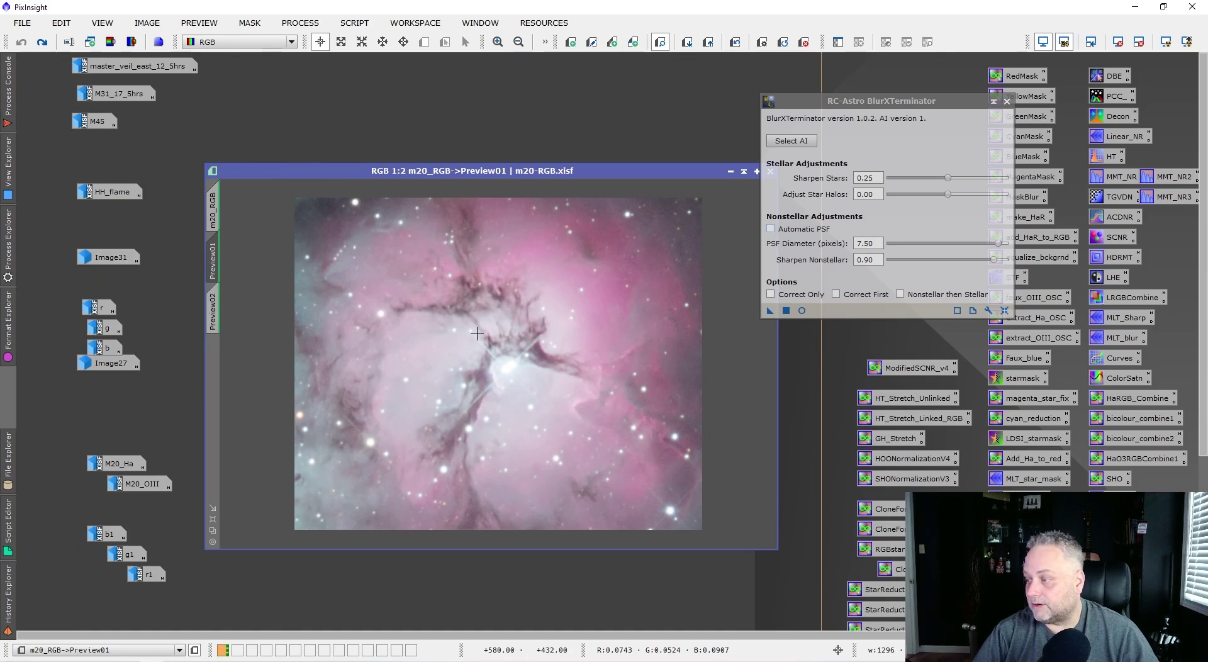
Step: Compare Preview01 before and after BlurXTerminator, examining the dark dust lanes and stars at 1:2 and 2:1 magnification
key("ctrl+shift+z")
key("ctrl+shift+z")
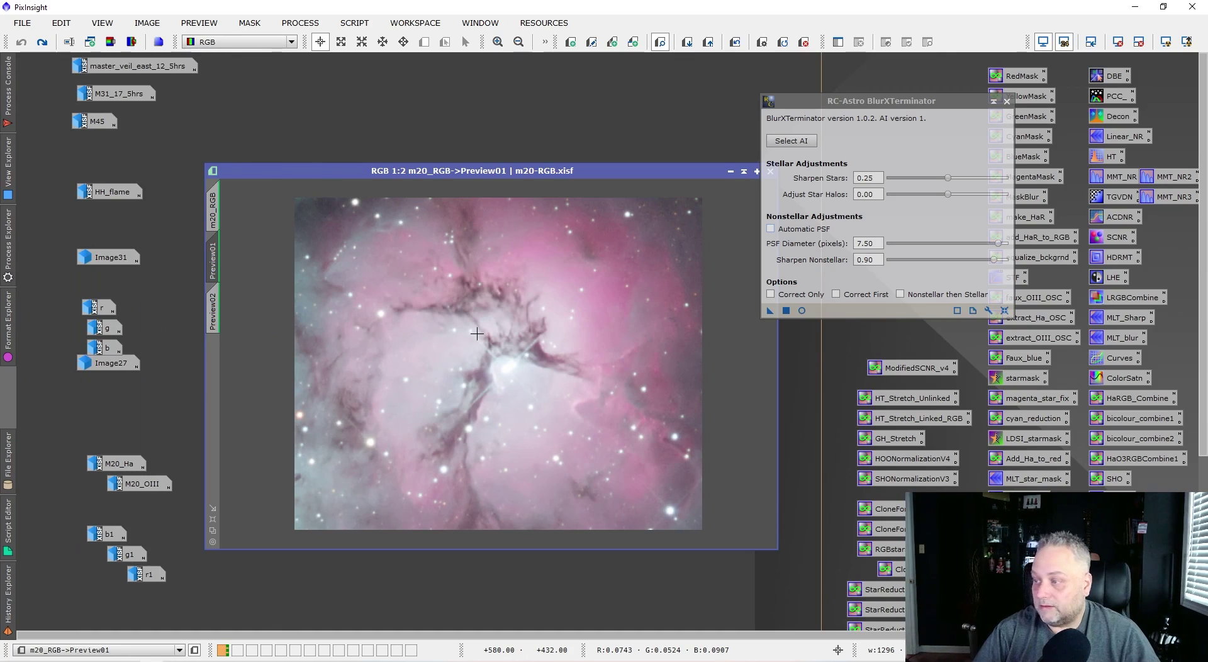
key("ctrl+shift+z")
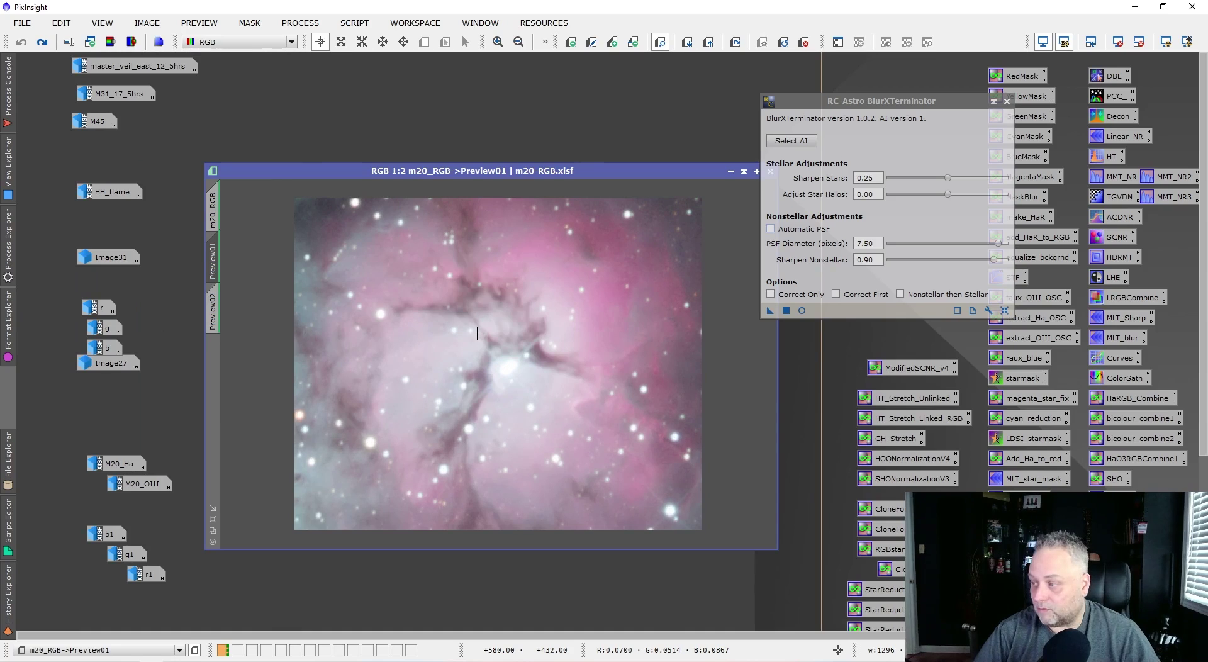
key("ctrl+shift+z")
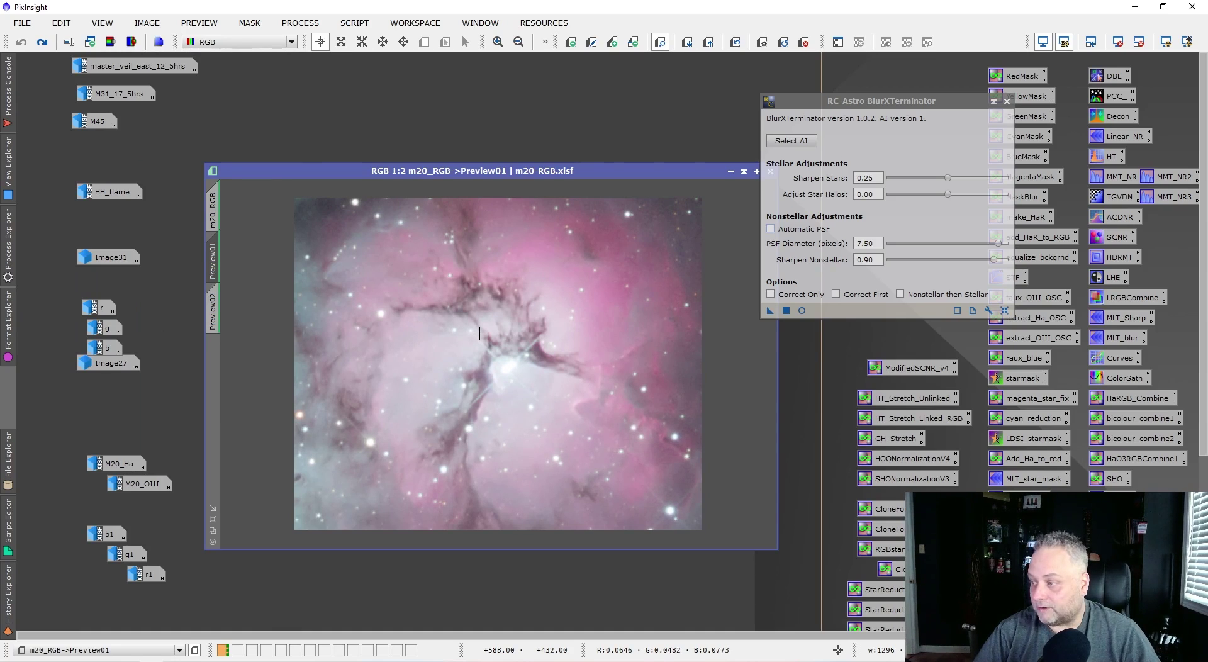
scroll(479, 333, "up", 2)
key("ctrl+shift+z")
key("ctrl+shift+z")
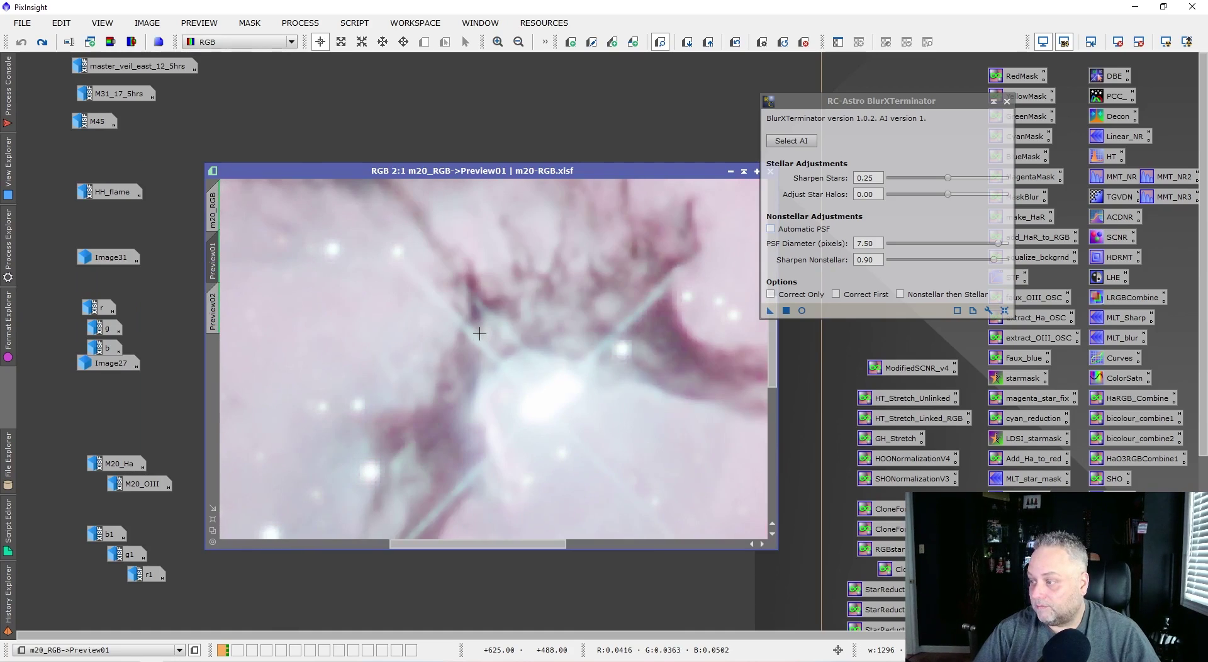
scroll(479, 333, "down", 2)
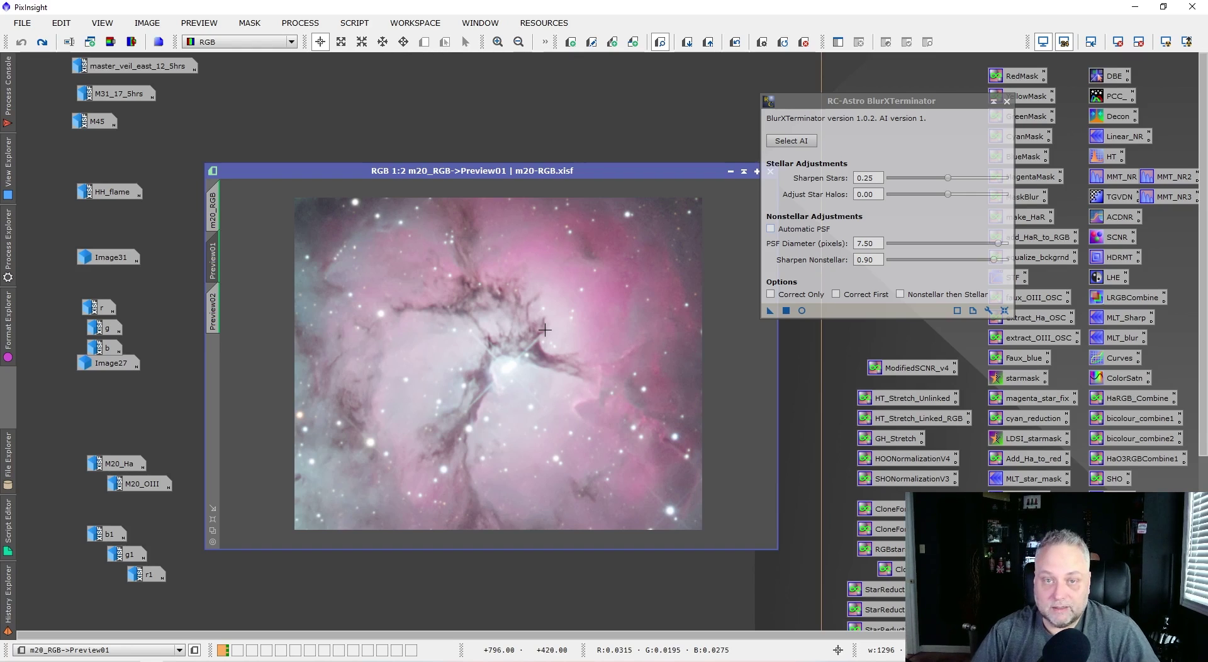